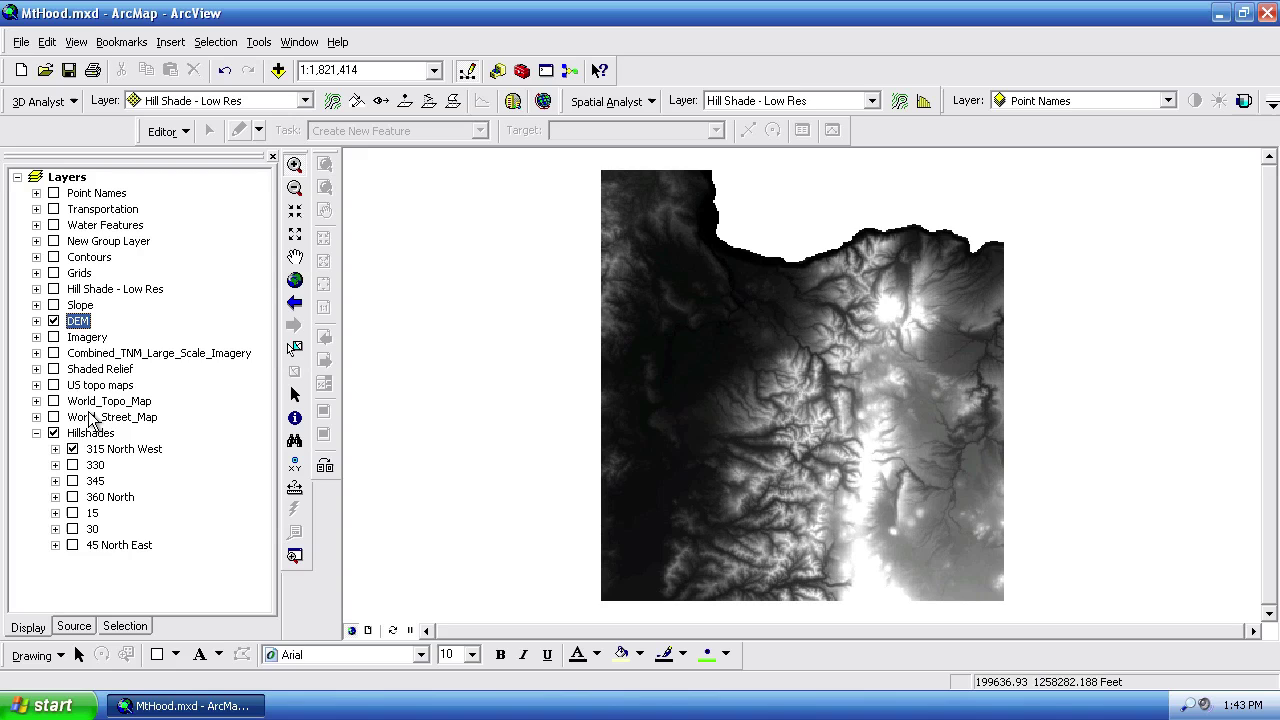
# Step: Hide the DEM layer and zoom the hillshade in tightly on the Mt Hood summit
pyautogui.click(53, 321)
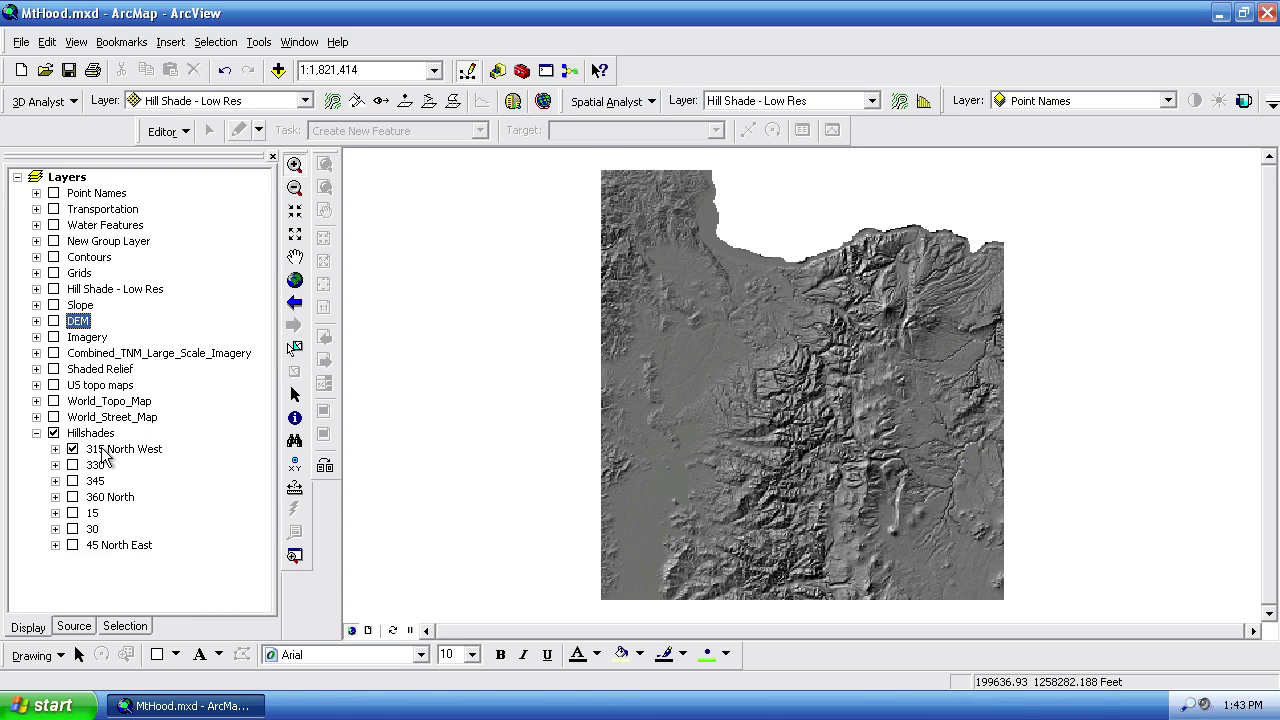
pyautogui.click(294, 164)
pyautogui.moveTo(858, 289); pyautogui.dragTo(922, 346)
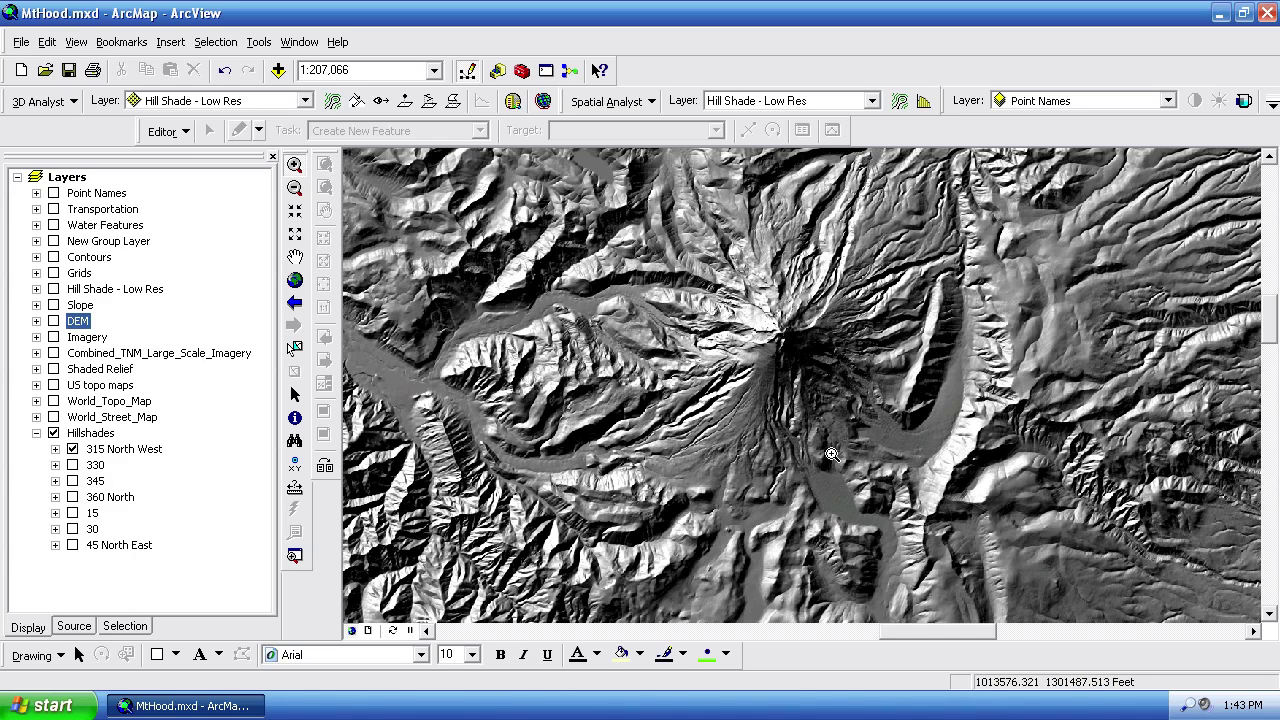
# Step: Switch to layout view and pan the hillshade so the summit sits lower right
pyautogui.click(368, 630)
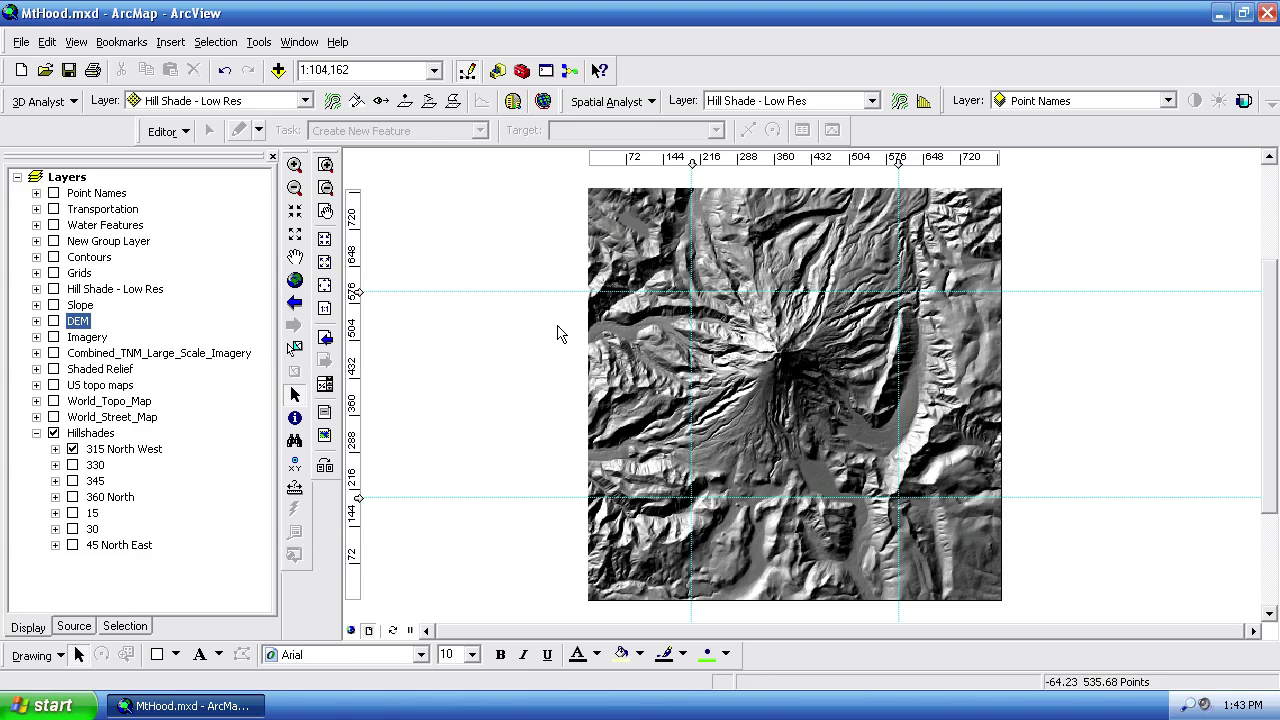
pyautogui.click(294, 257)
pyautogui.moveTo(768, 330); pyautogui.dragTo(832, 425)
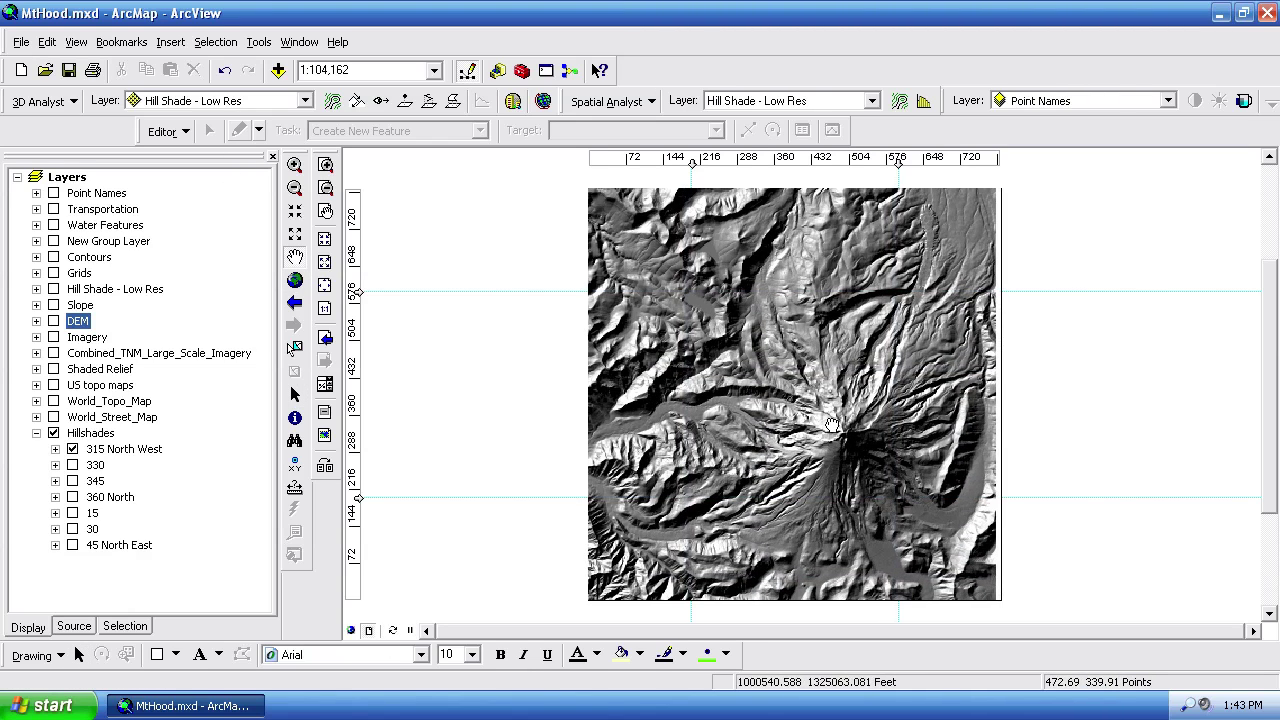
pyautogui.click(294, 168)
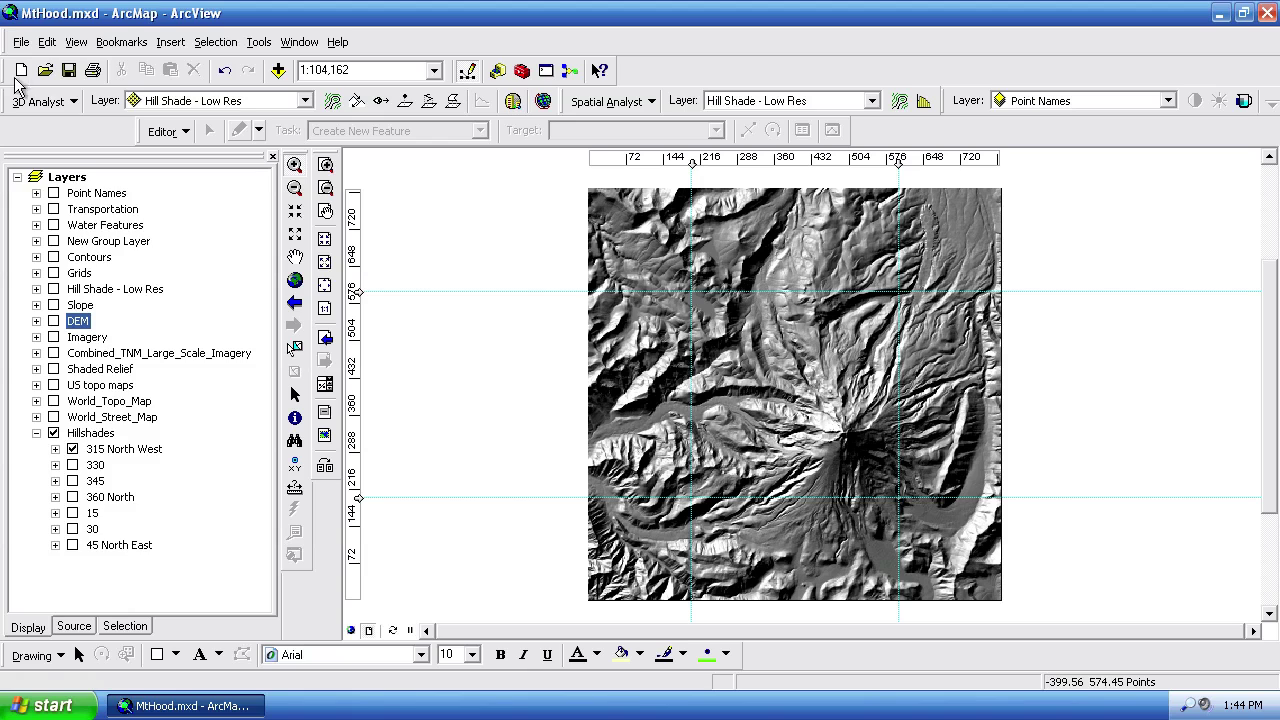
# Step: Export the map as a 300 dpi PNG named MtHood.png into Raster_Export
pyautogui.click(20, 42)
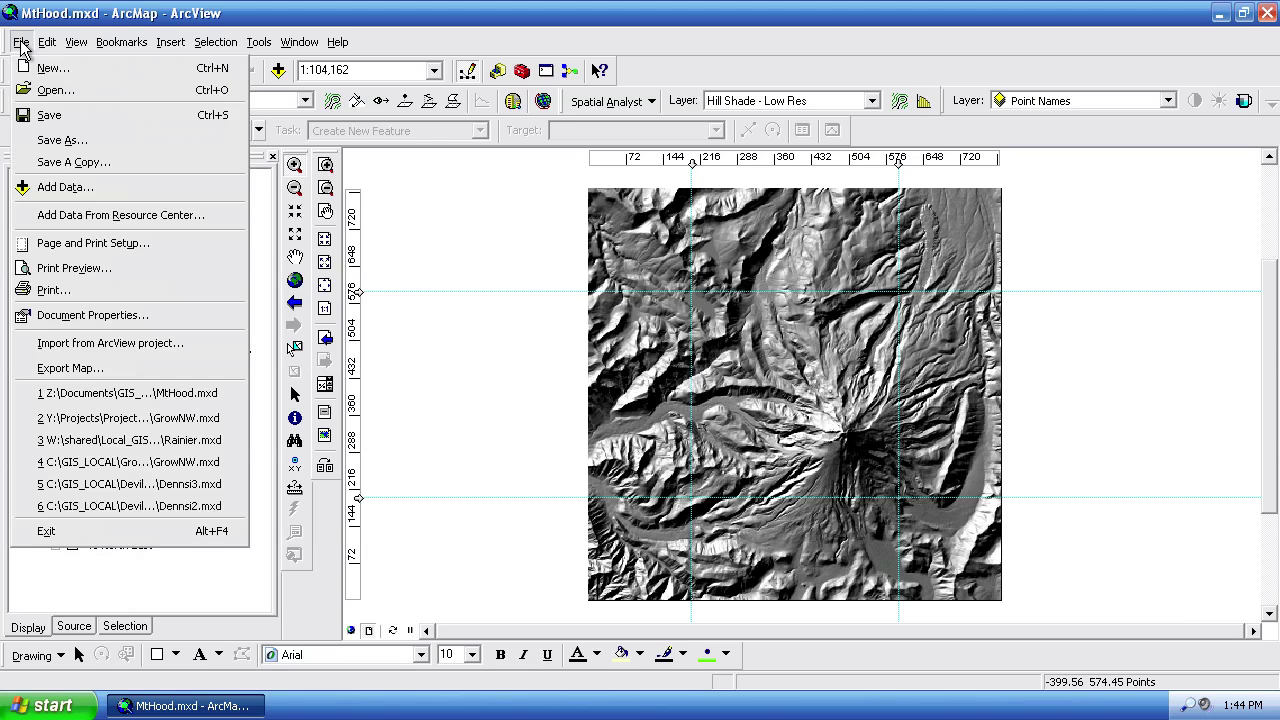
pyautogui.click(72, 368)
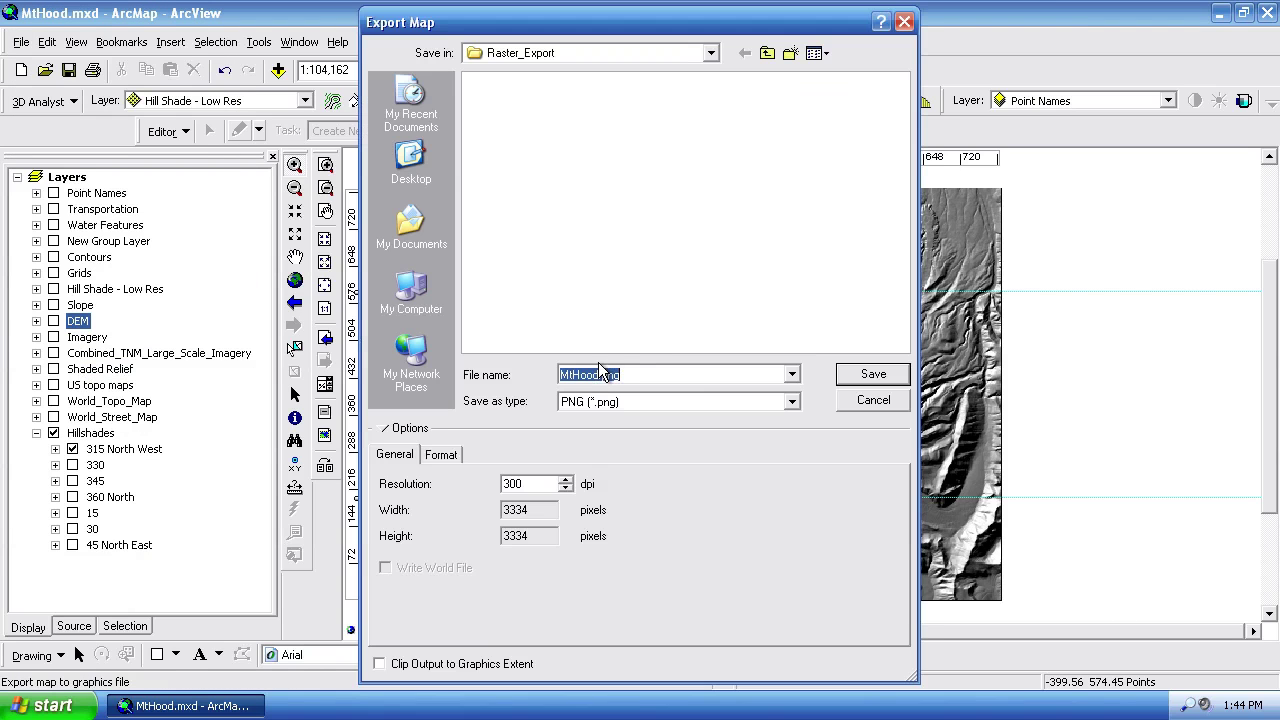
pyautogui.click(792, 402)
pyautogui.click(793, 403)
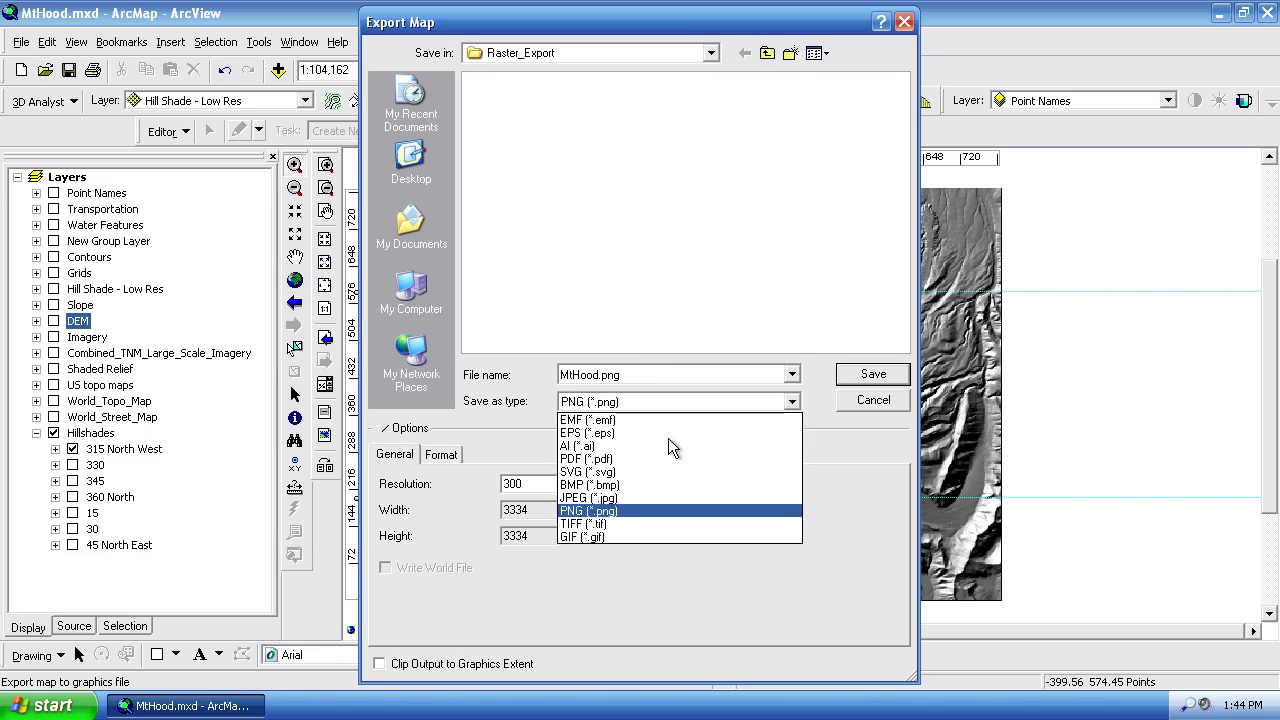
pyautogui.click(532, 447)
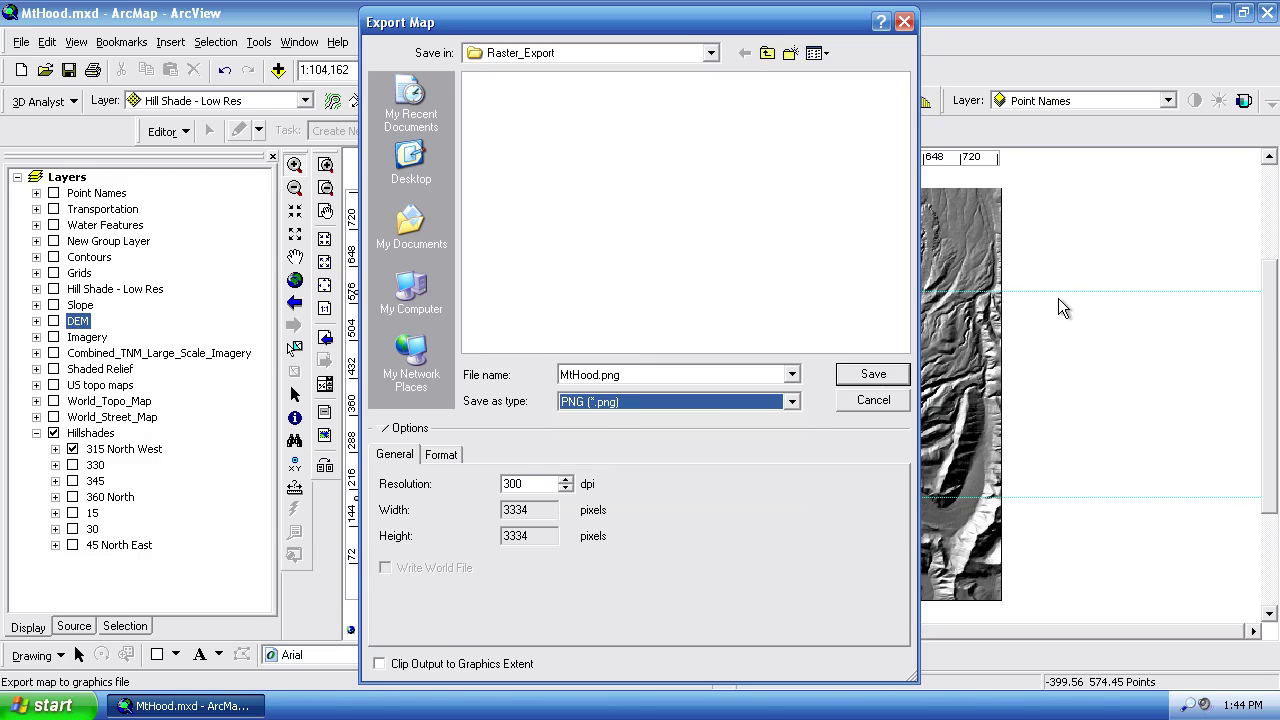
pyautogui.click(858, 376)
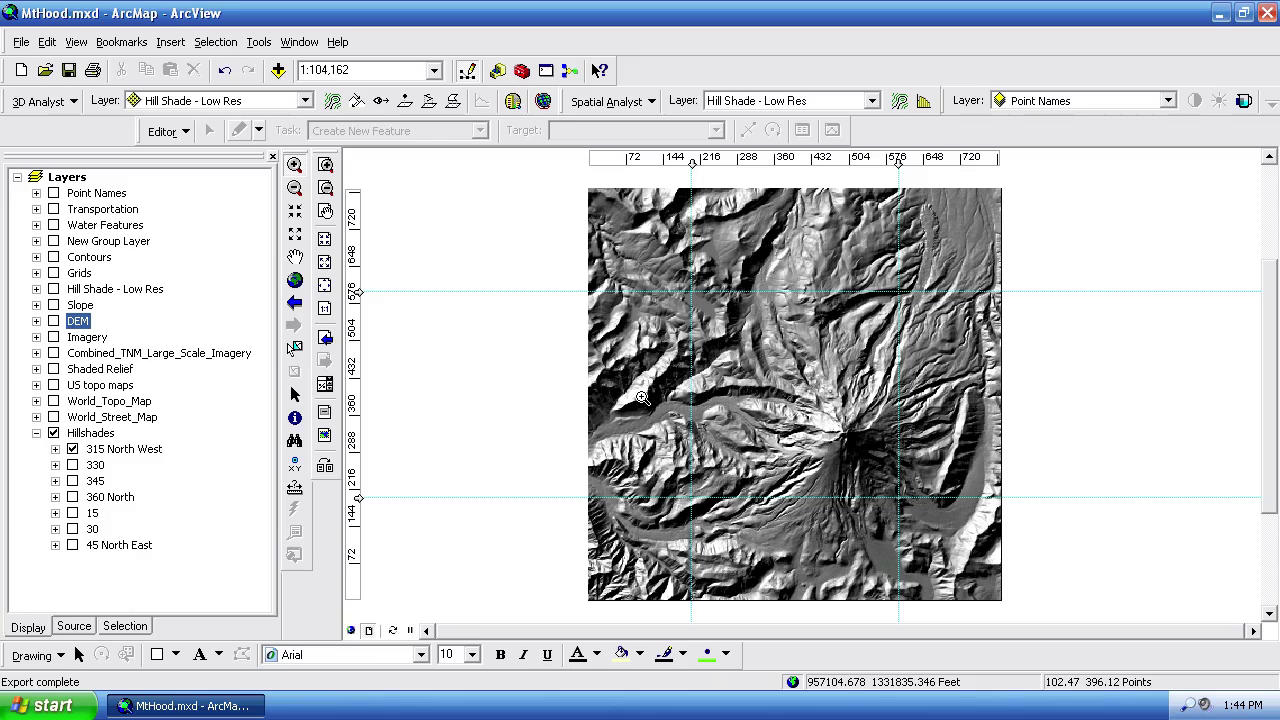
# Step: On the Mac desktop, open MtHood.png from Raster_Export in Photoshop
pyautogui.hotkey('ctrl', 'Left')
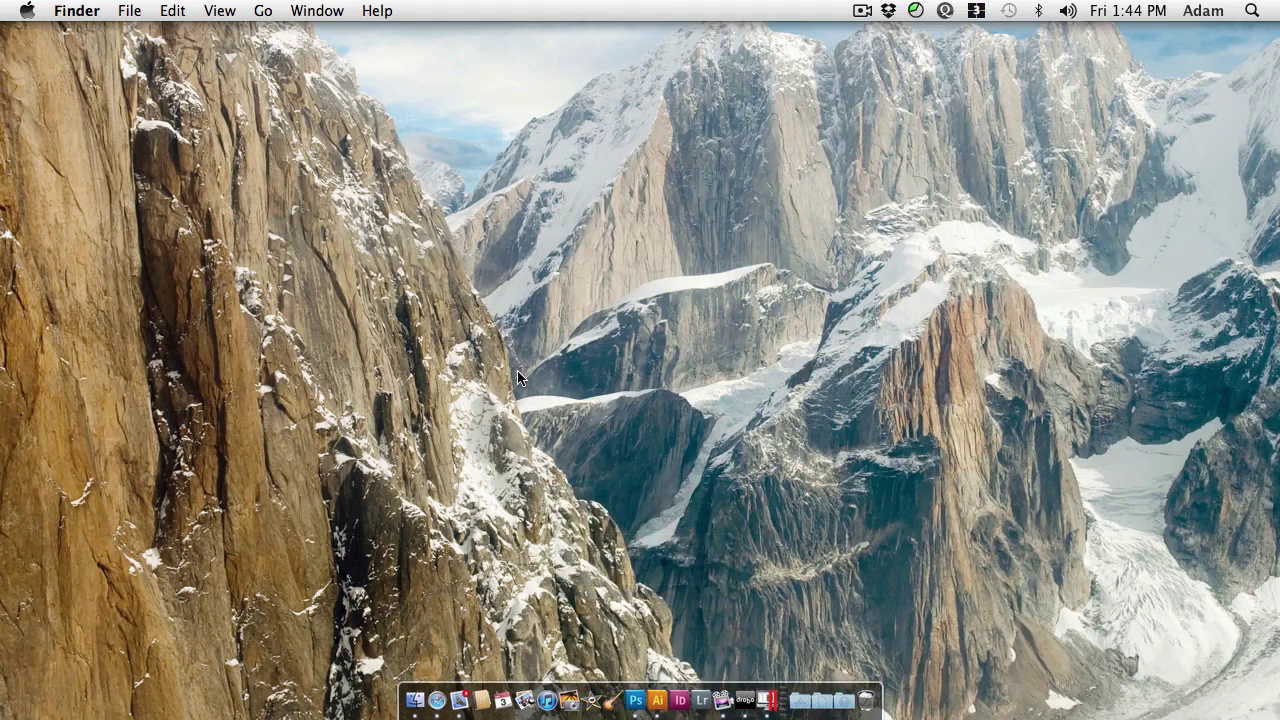
pyautogui.hotkey('ctrl', 'Down')
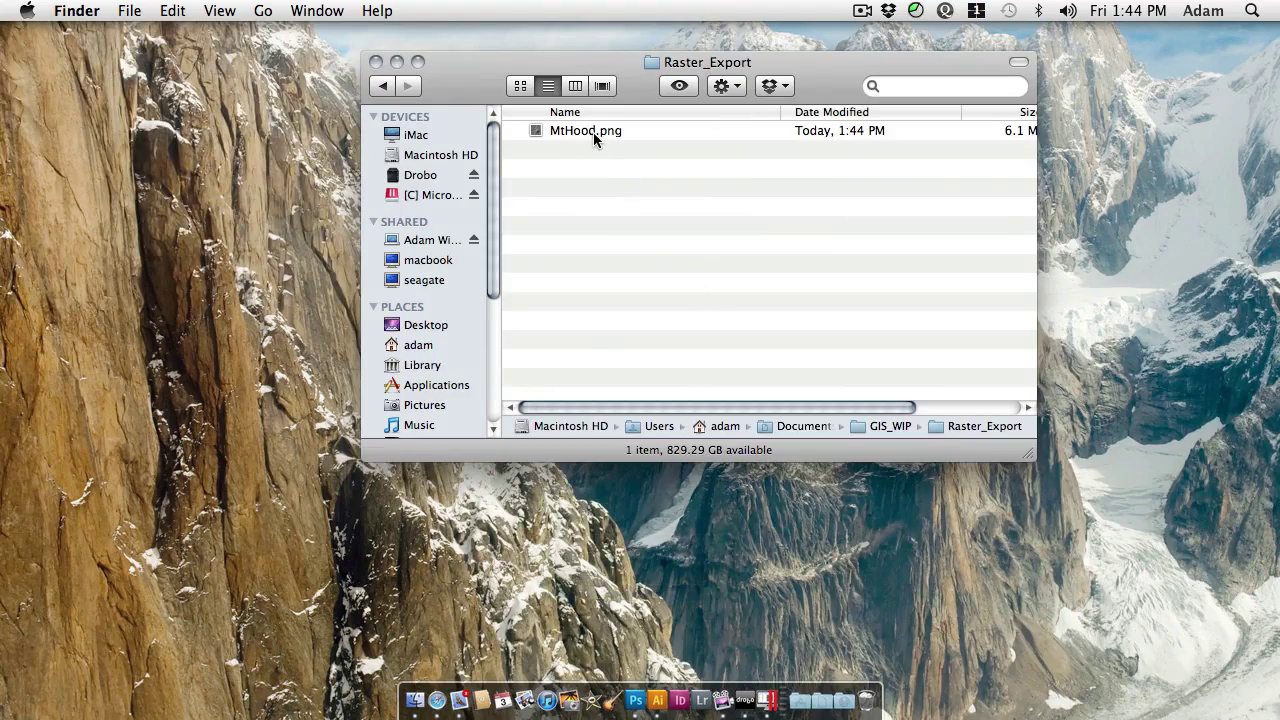
pyautogui.click(634, 665)
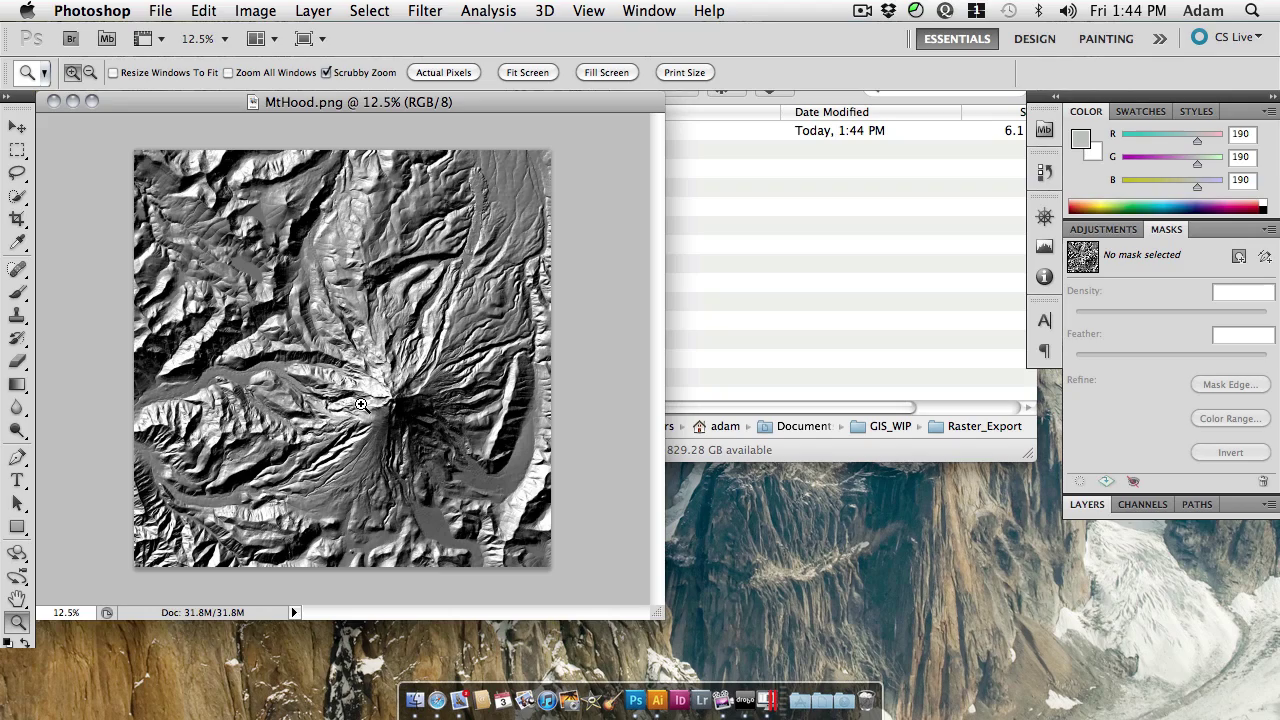
# Step: Inspect MtHood.png's pixel detail zoomed in, then close it and return to Finder
pyautogui.moveTo(364, 404); pyautogui.dragTo(530, 403)
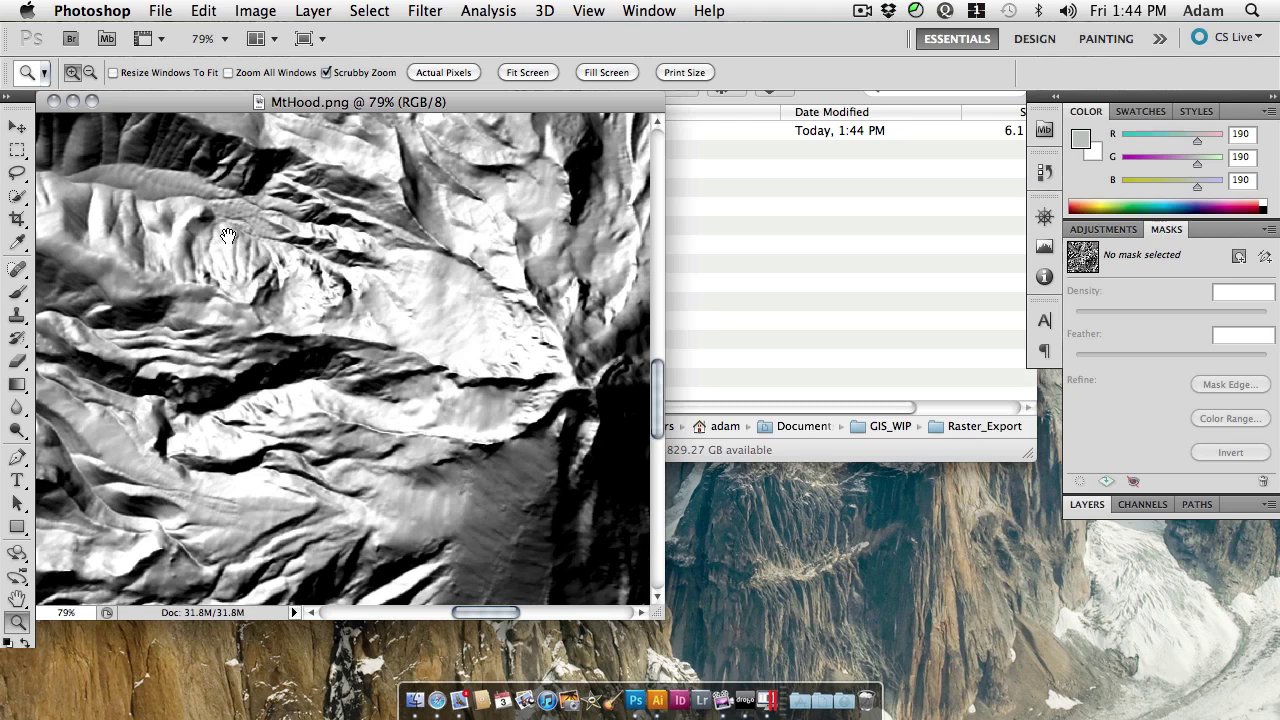
pyautogui.moveTo(231, 240)
pyautogui.mouseDown()
pyautogui.moveTo(355, 353)
pyautogui.moveTo(442, 338)
pyautogui.moveTo(508, 448)
pyautogui.mouseUp()
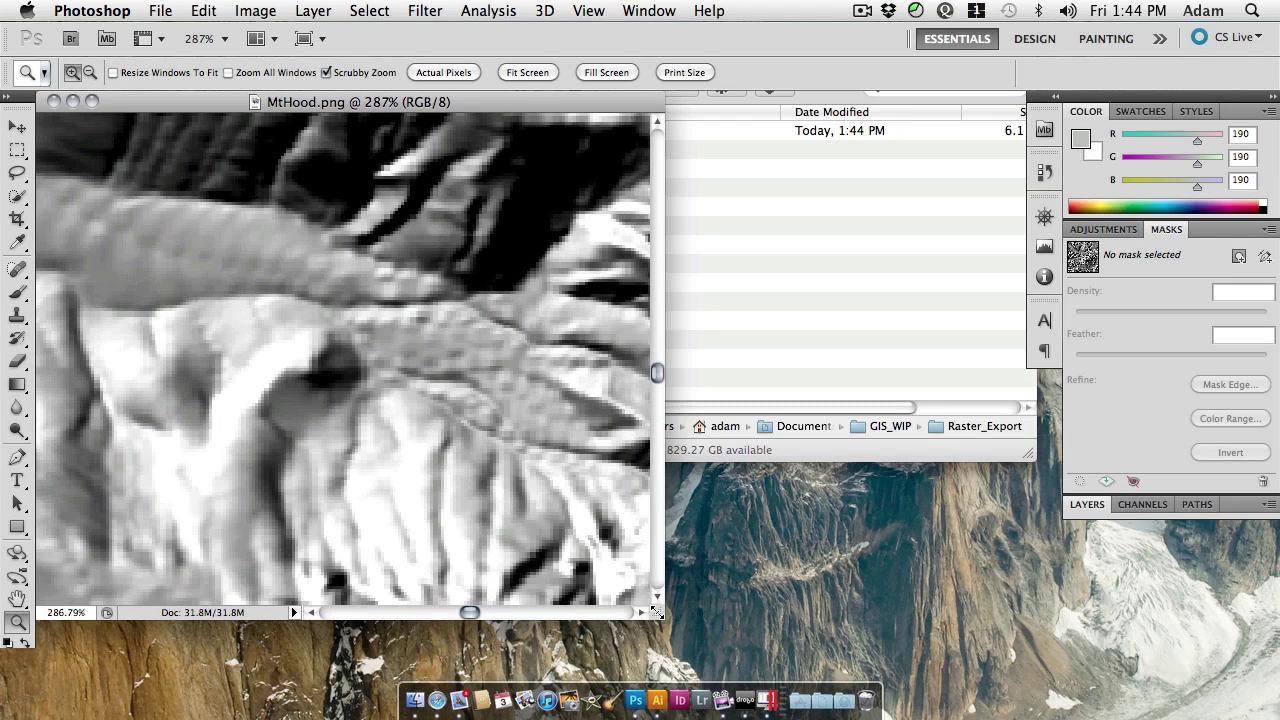
pyautogui.moveTo(657, 612); pyautogui.dragTo(1112, 674)
pyautogui.moveTo(484, 412)
pyautogui.mouseDown()
pyautogui.moveTo(535, 412)
pyautogui.moveTo(521, 408)
pyautogui.moveTo(548, 320)
pyautogui.moveTo(486, 286)
pyautogui.moveTo(671, 388)
pyautogui.moveTo(671, 376)
pyautogui.mouseUp()
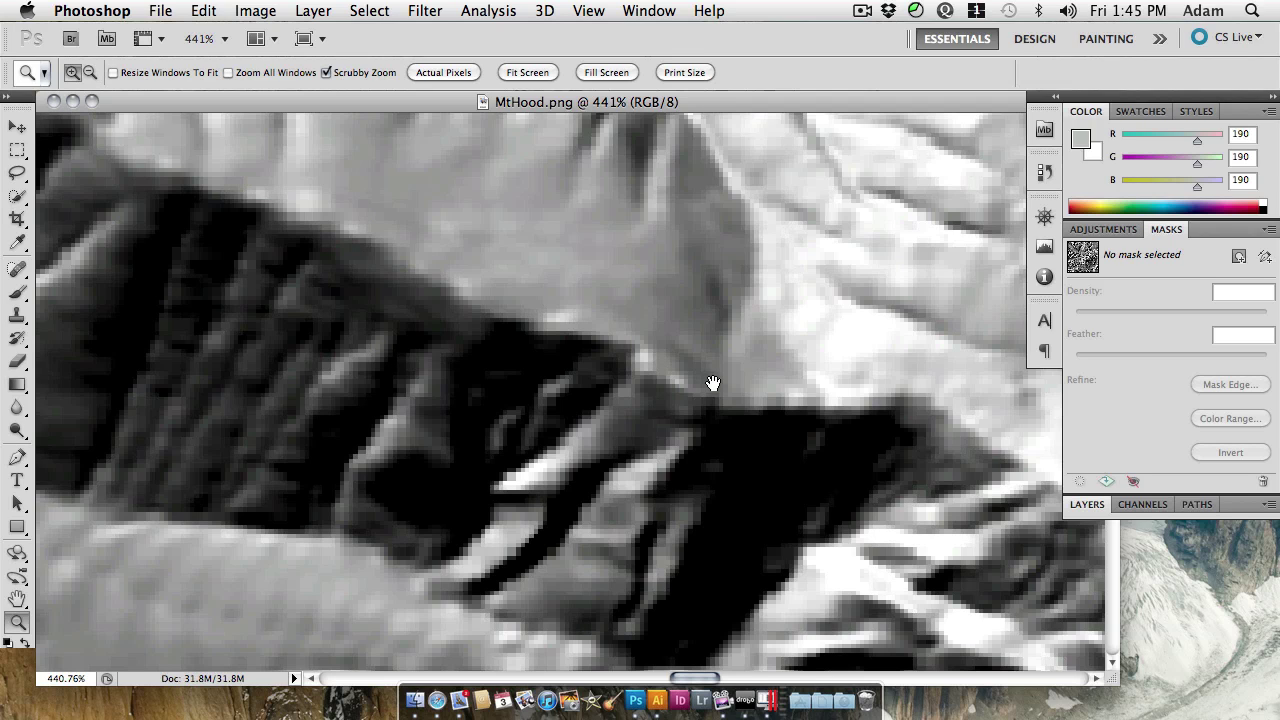
pyautogui.moveTo(706, 384); pyautogui.dragTo(696, 380)
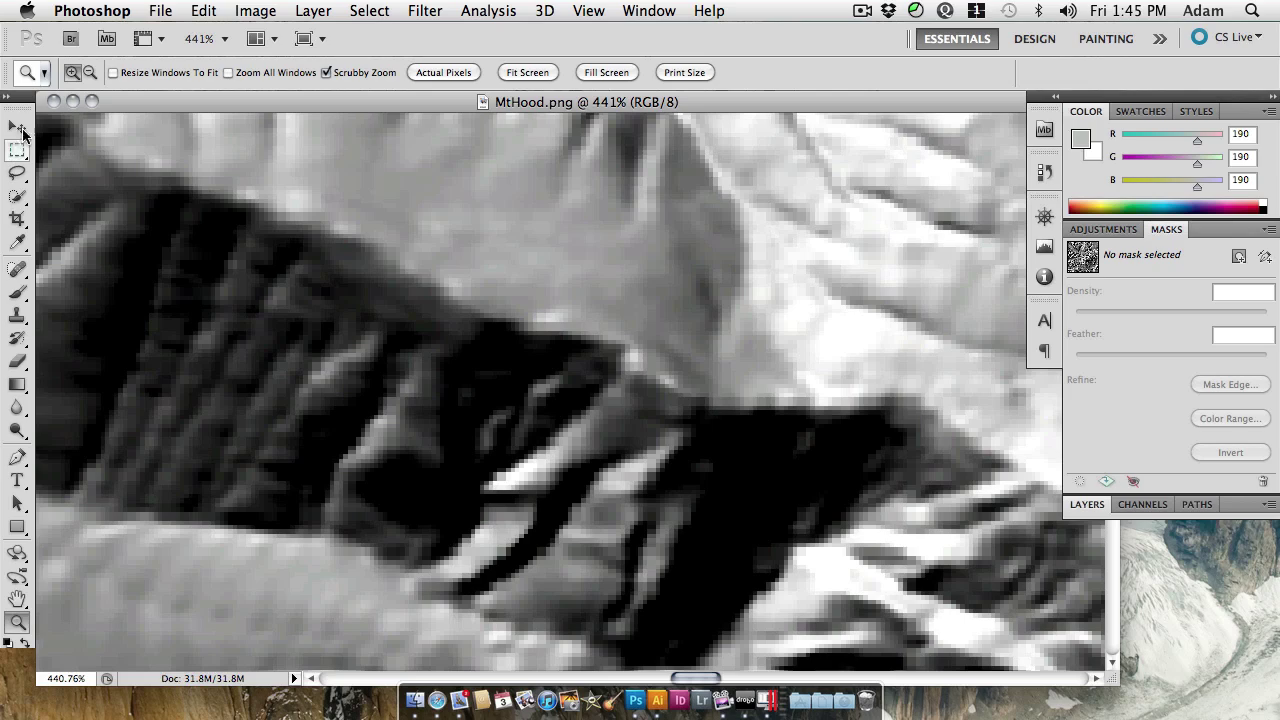
pyautogui.click(54, 101)
pyautogui.click(641, 215)
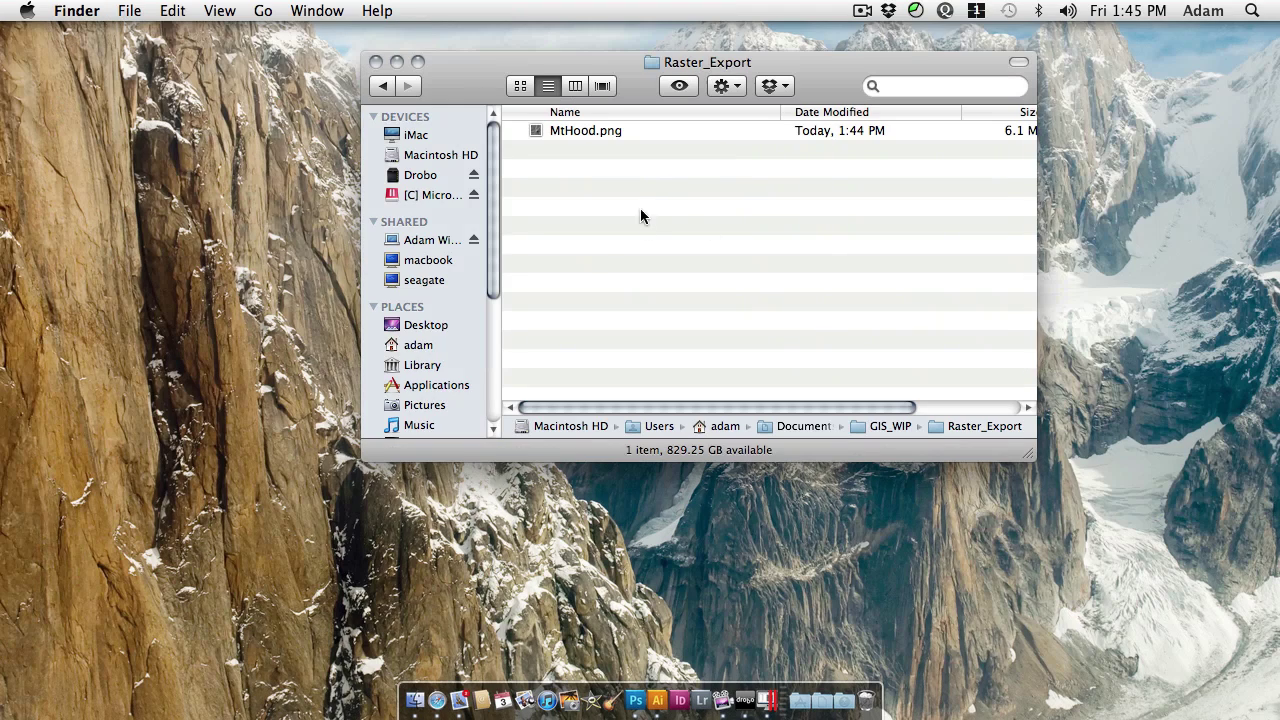
# Step: Back in ArcMap, switch on Water Features and select the 315 North West layer
pyautogui.hotkey('ctrl', 'Right')
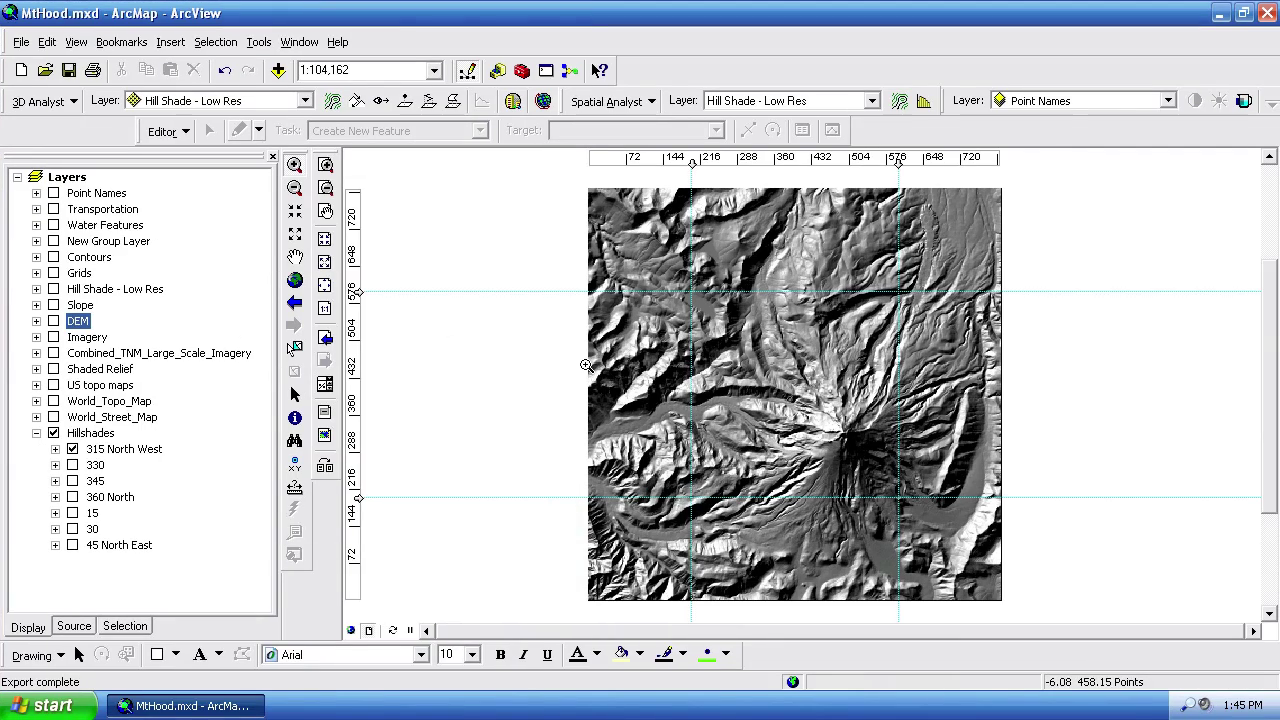
pyautogui.click(20, 42)
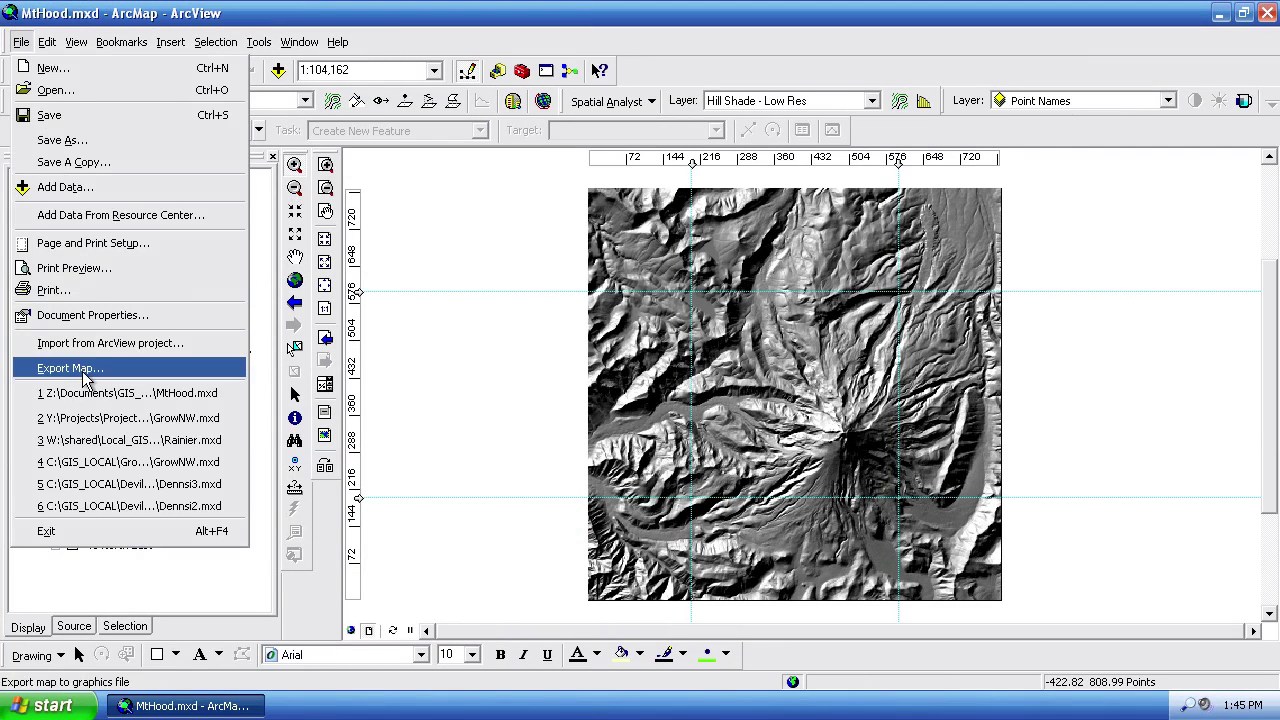
pyautogui.click(502, 226)
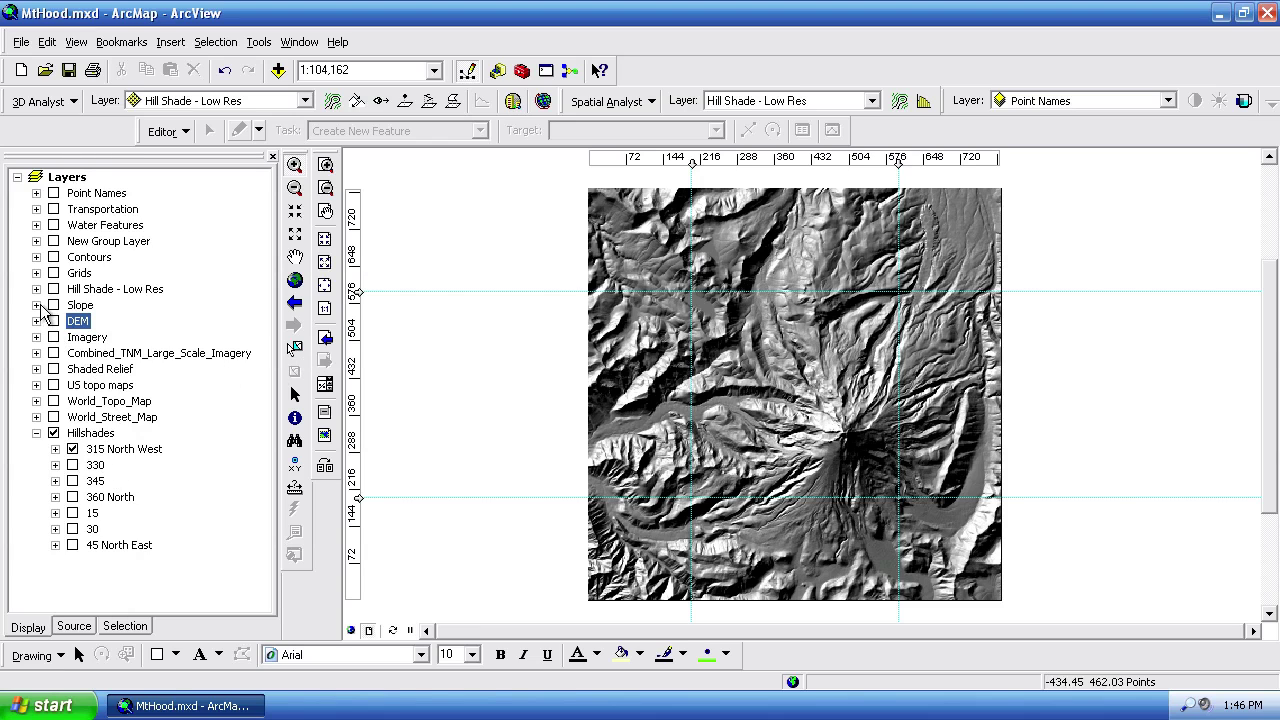
pyautogui.click(53, 225)
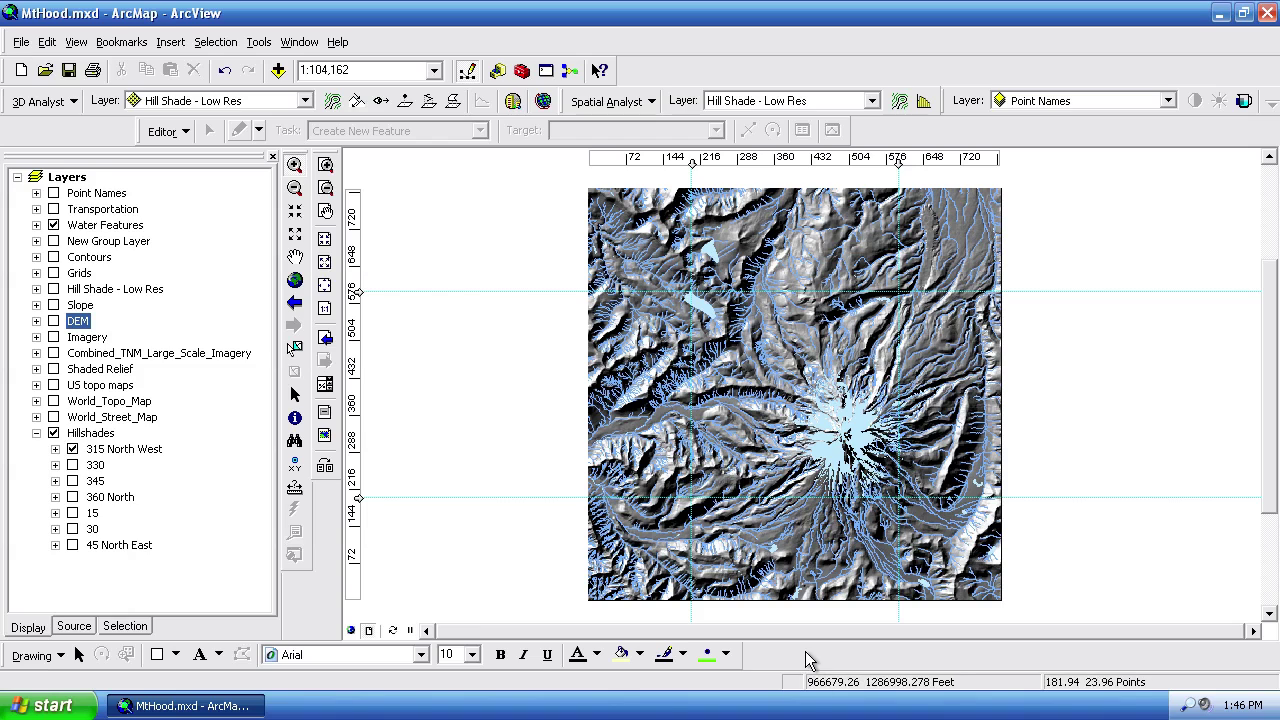
pyautogui.click(112, 450)
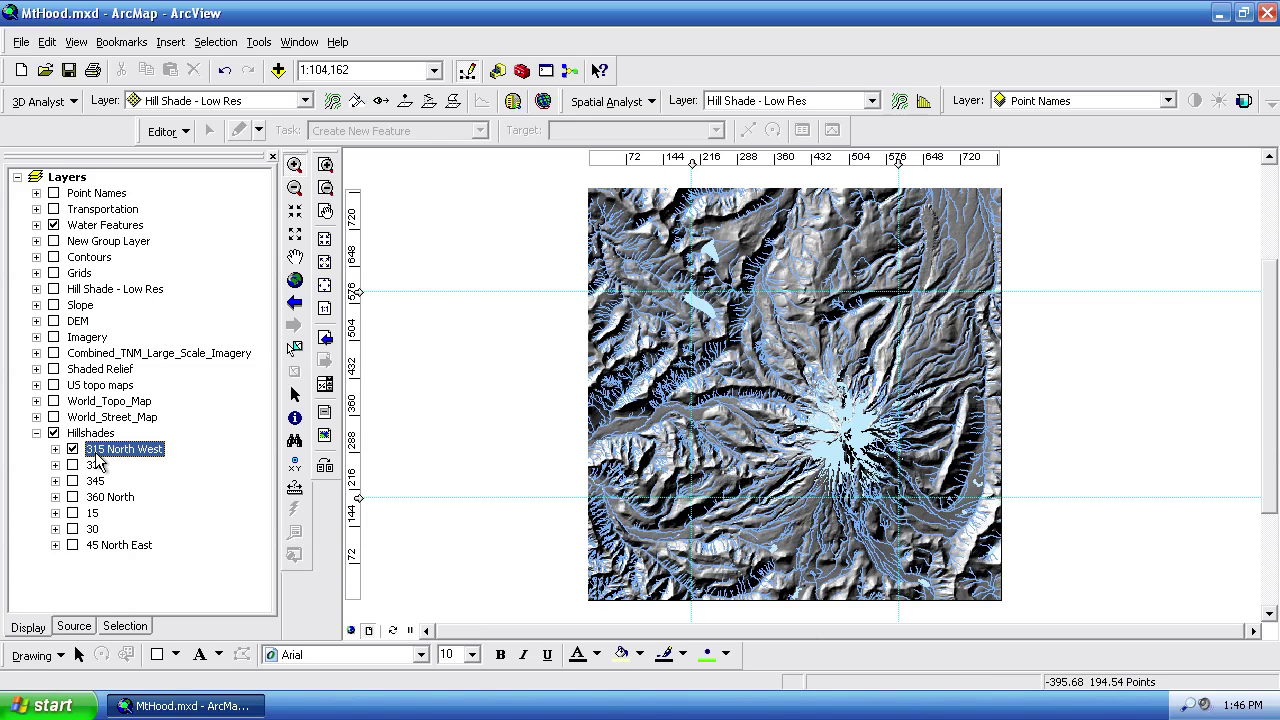
# Step: Set up Export Raster Data for 315 North West: data frame extent, Use Renderer off
pyautogui.rightClick(101, 451)
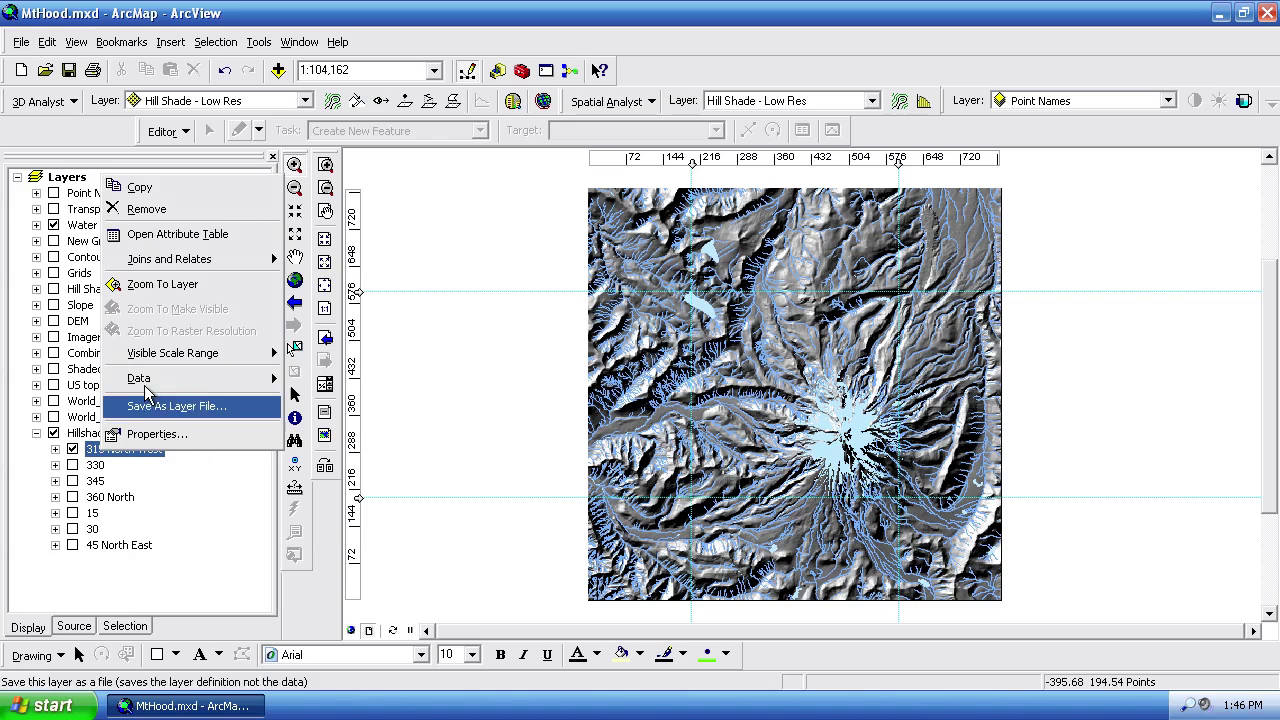
pyautogui.moveTo(139, 378)
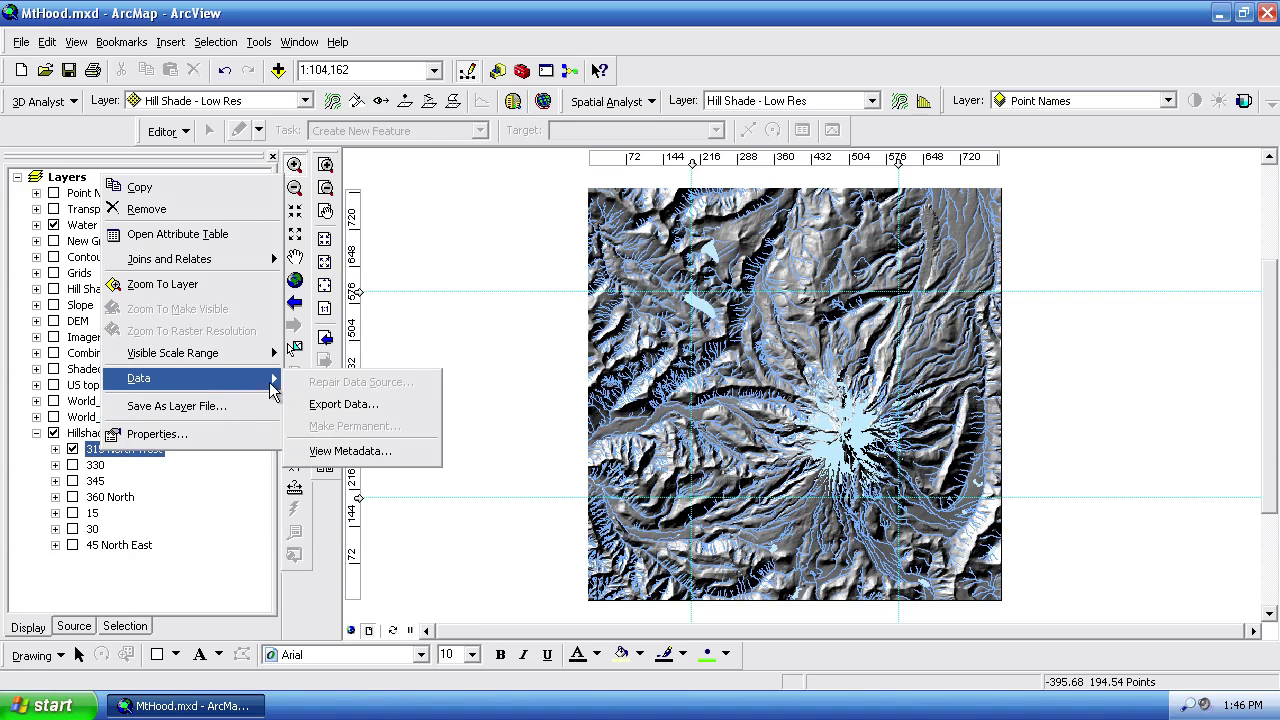
pyautogui.click(358, 405)
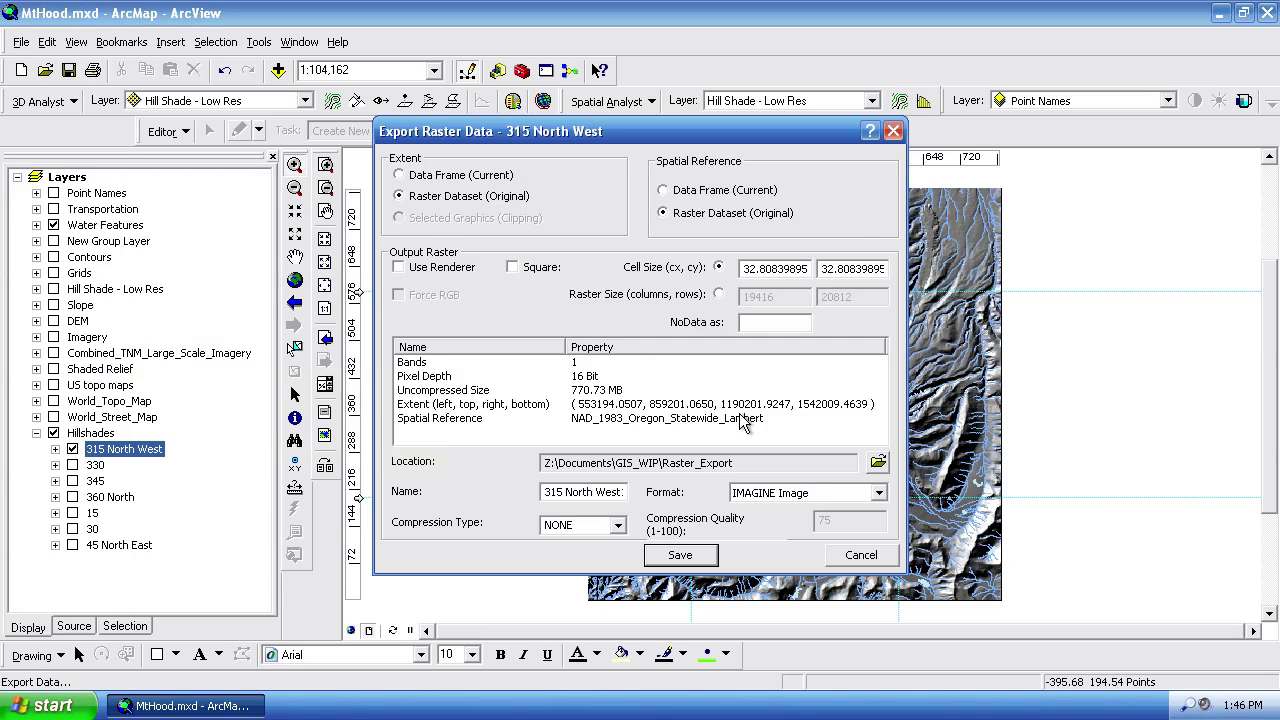
pyautogui.click(411, 177)
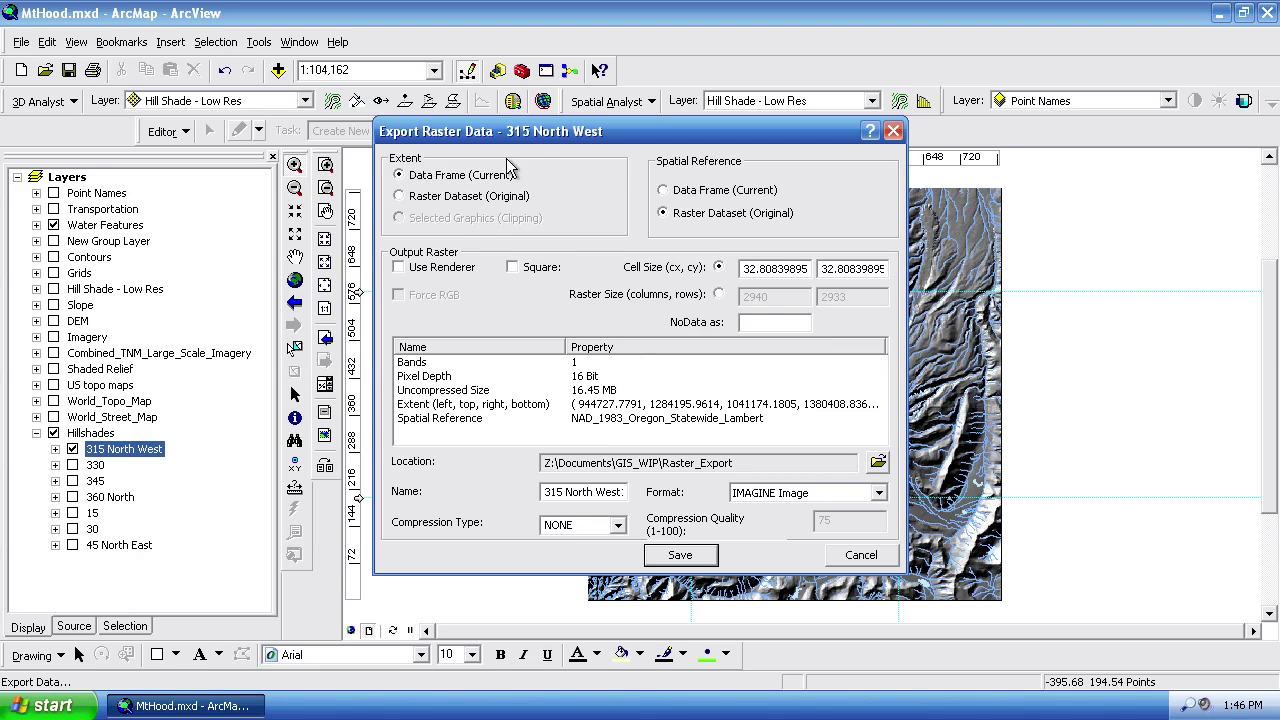
pyautogui.moveTo(440, 128); pyautogui.dragTo(210, 123)
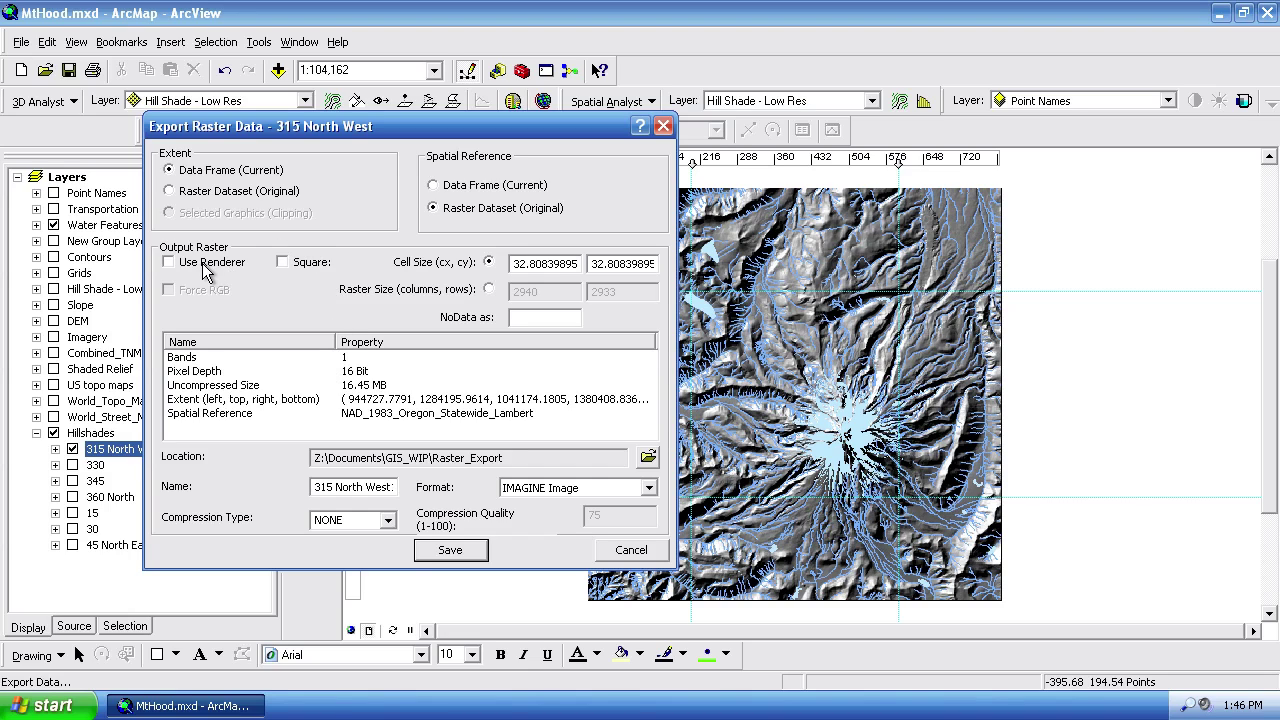
pyautogui.click(169, 262)
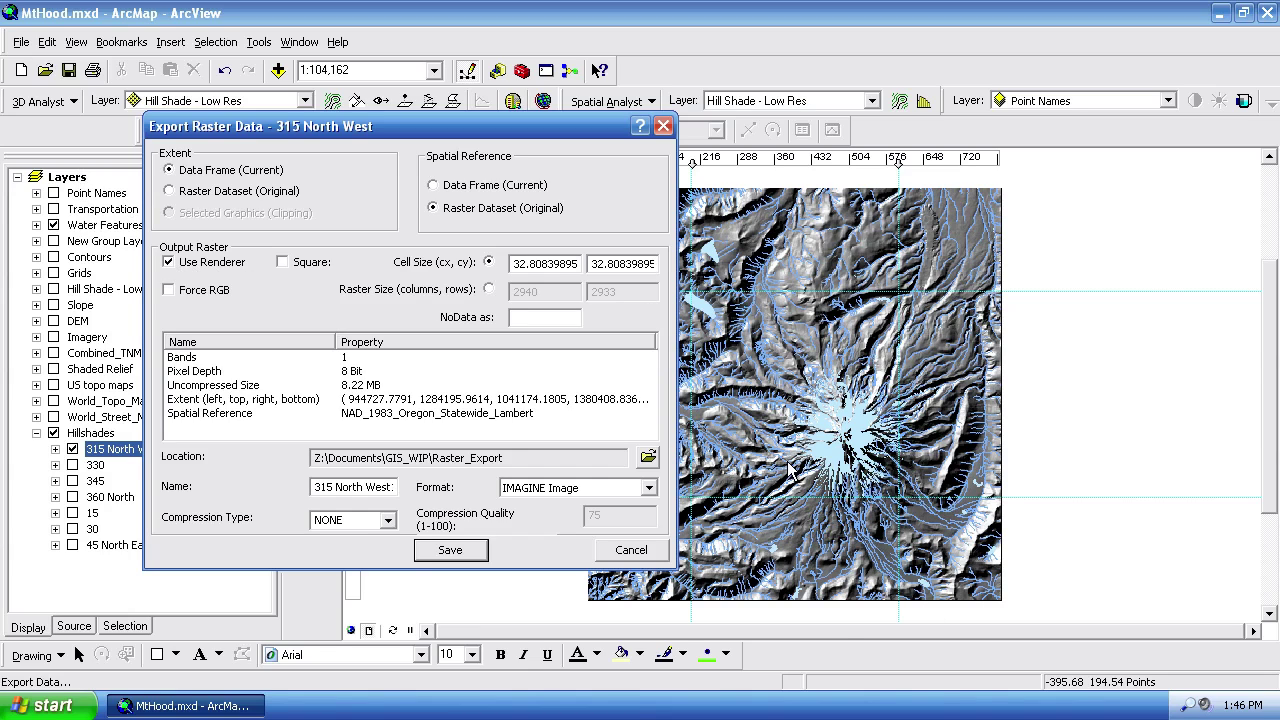
pyautogui.click(212, 263)
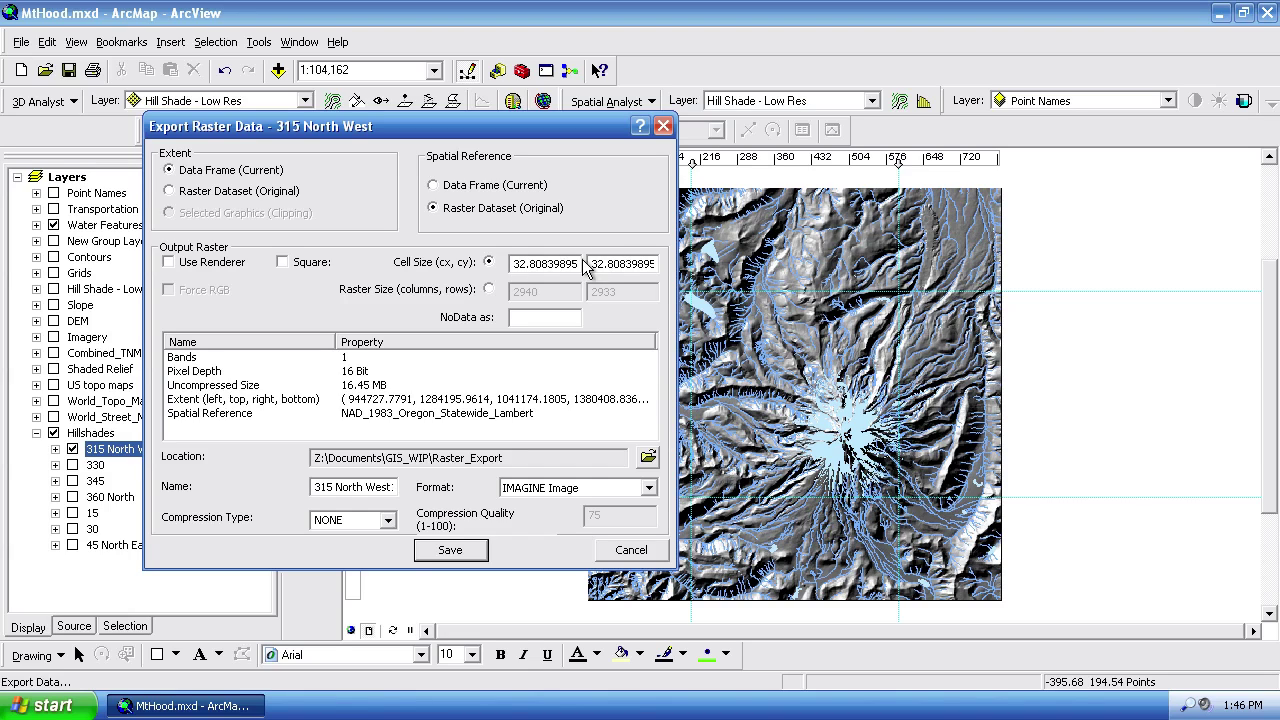
pyautogui.click(283, 263)
# Step: Save the export as TIFF and decline adding it to the map
pyautogui.click(648, 488)
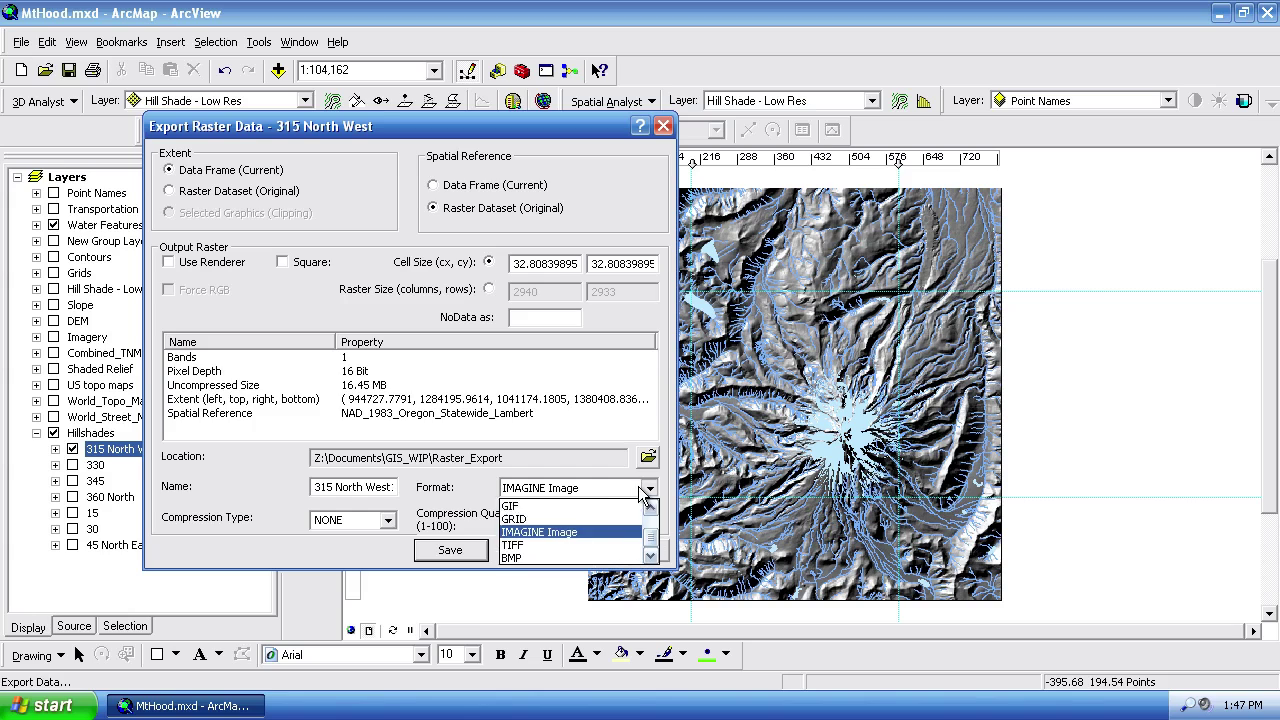
pyautogui.click(518, 545)
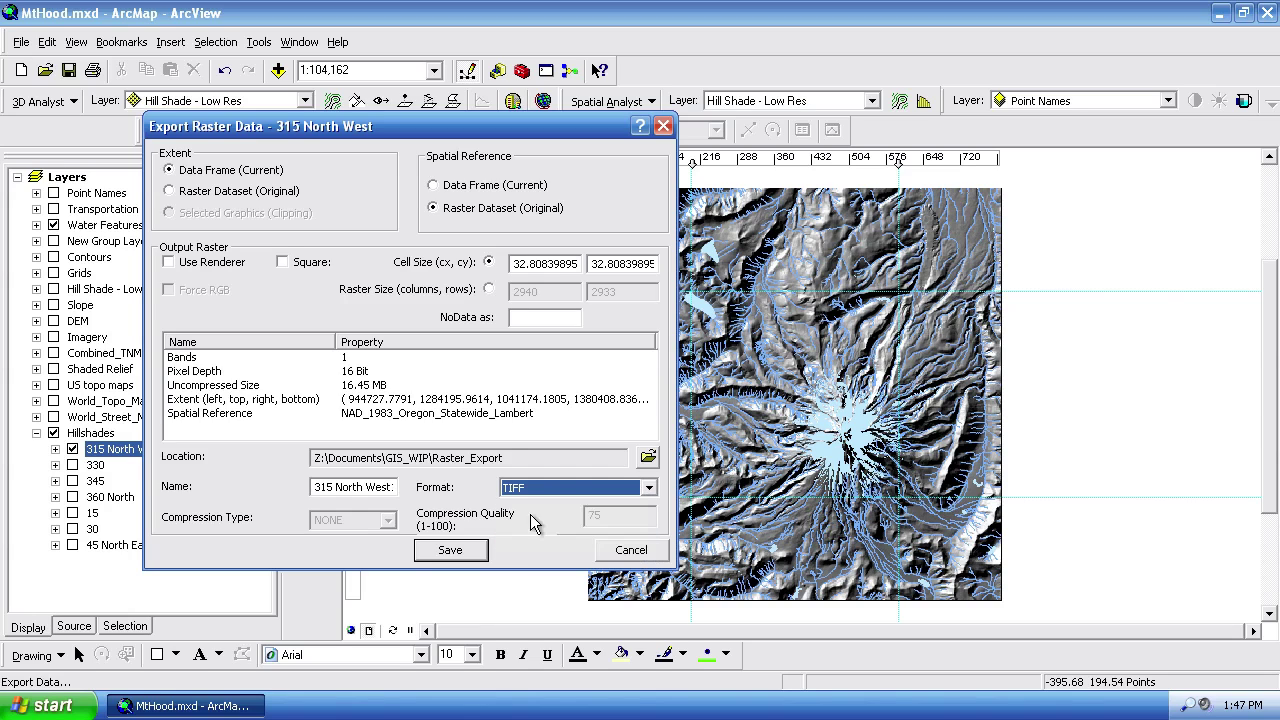
pyautogui.click(463, 557)
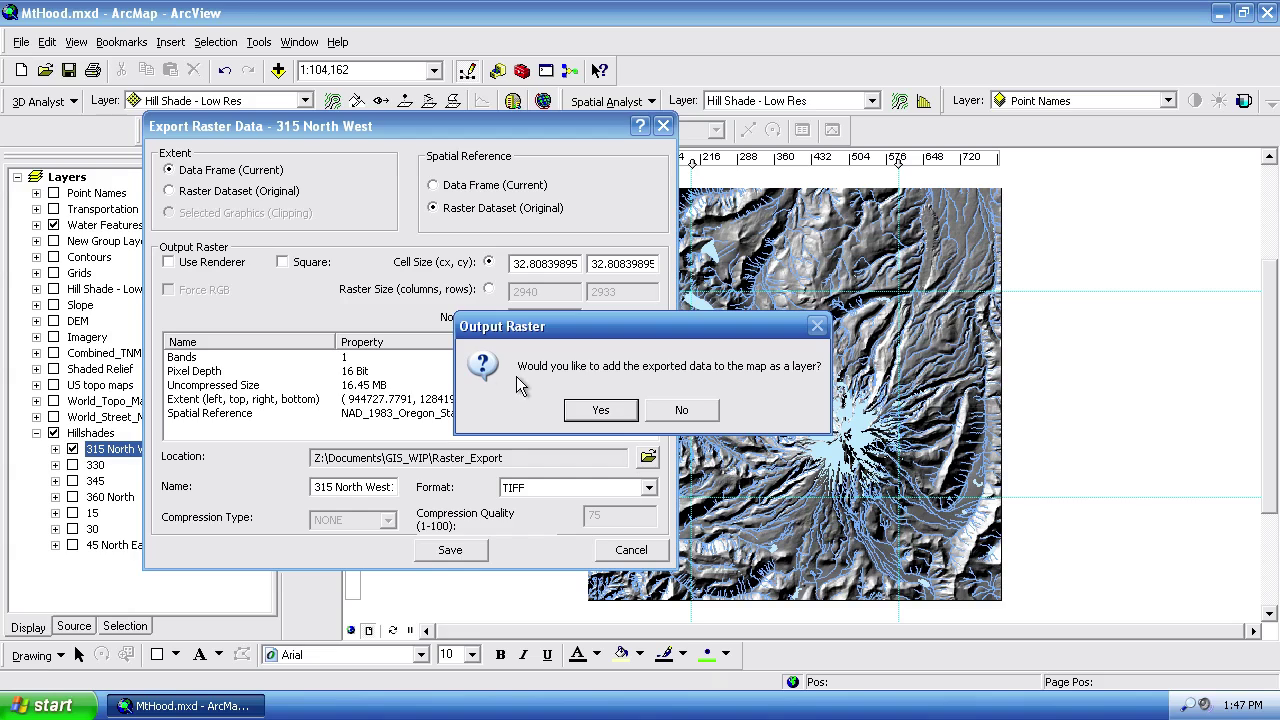
pyautogui.click(687, 418)
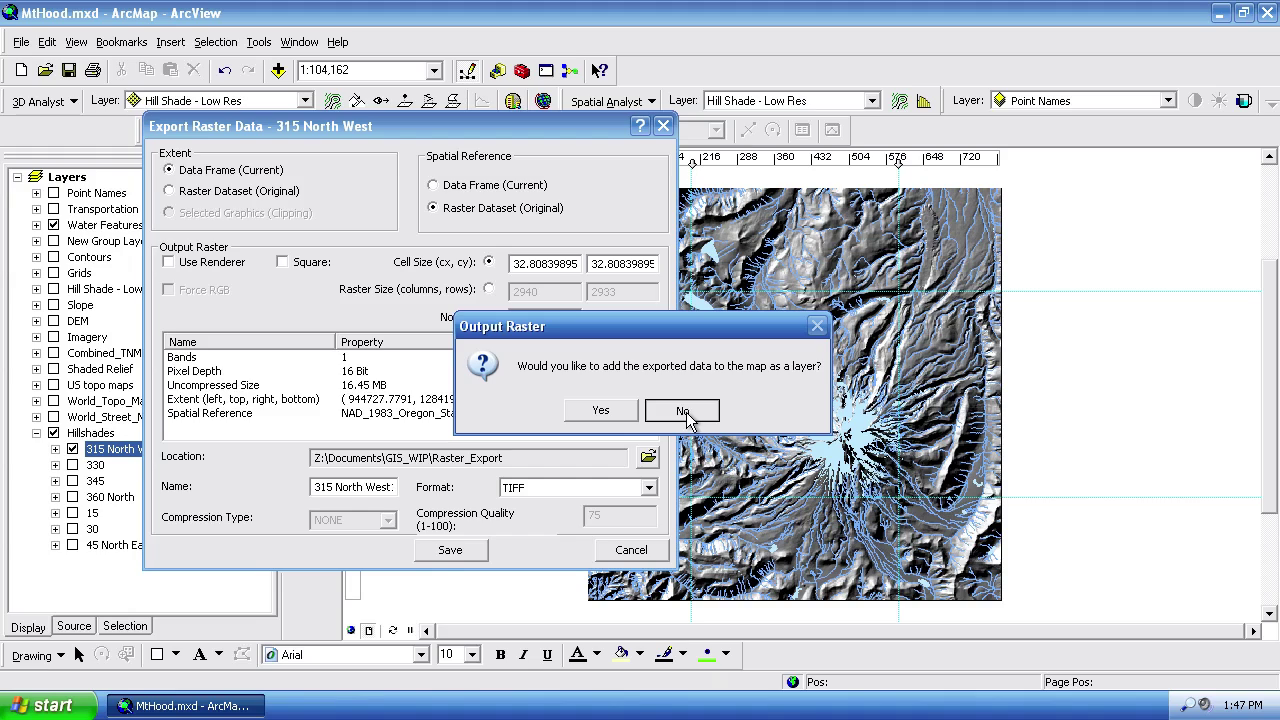
pyautogui.click(690, 411)
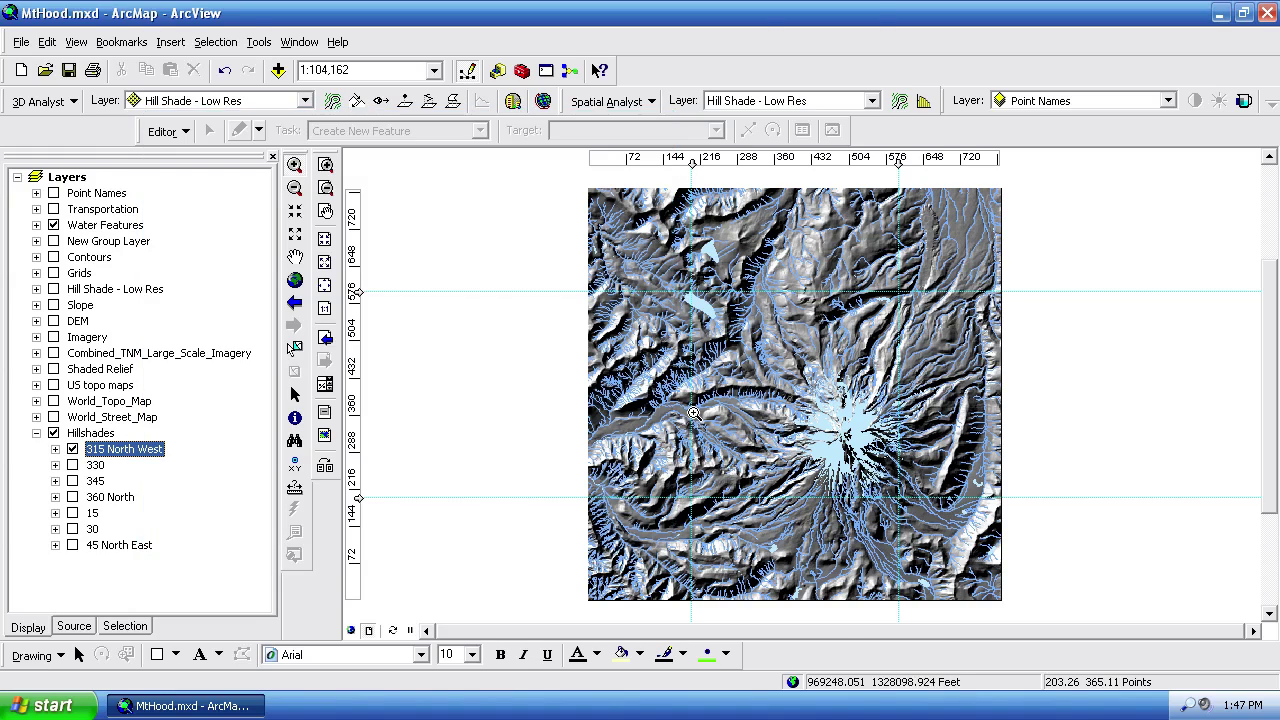
# Step: Trash the .aux, .rrd and .vat.dbf side files from Raster_Export
pyautogui.hotkey('ctrl', 'Left')
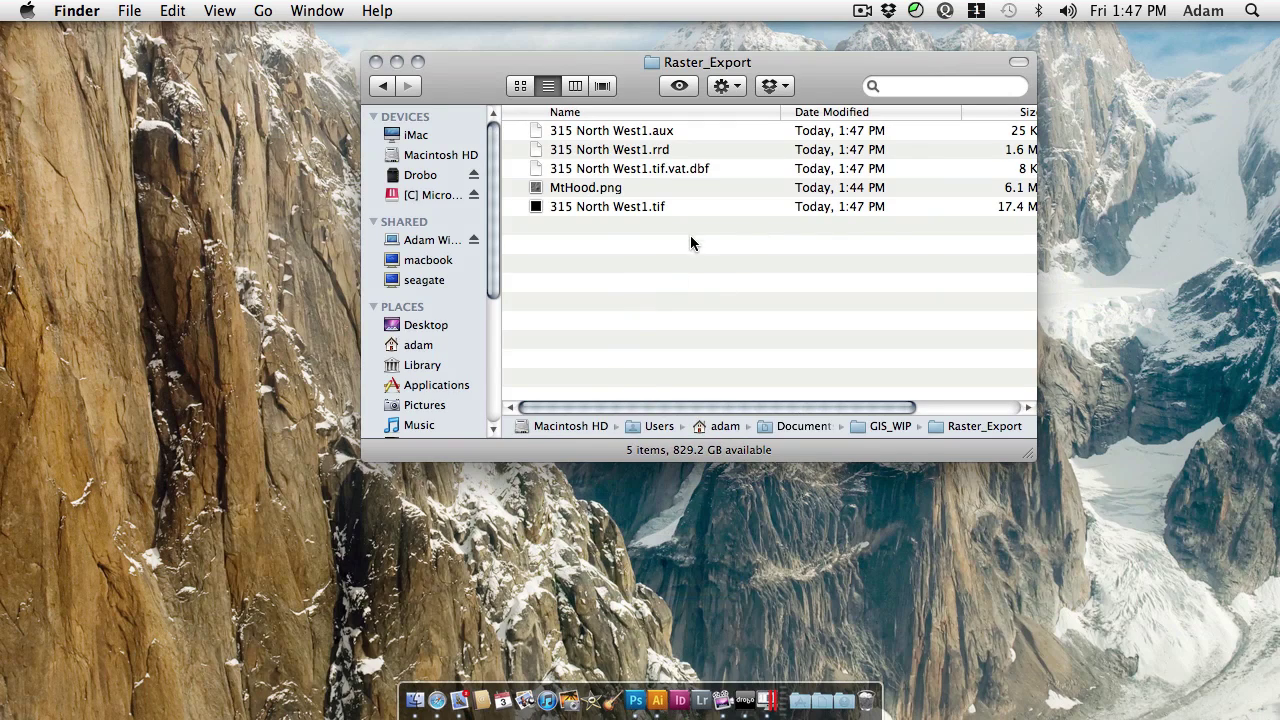
pyautogui.click(600, 169)
pyautogui.keyDown('shift'); pyautogui.click(602, 133); pyautogui.keyUp('shift')
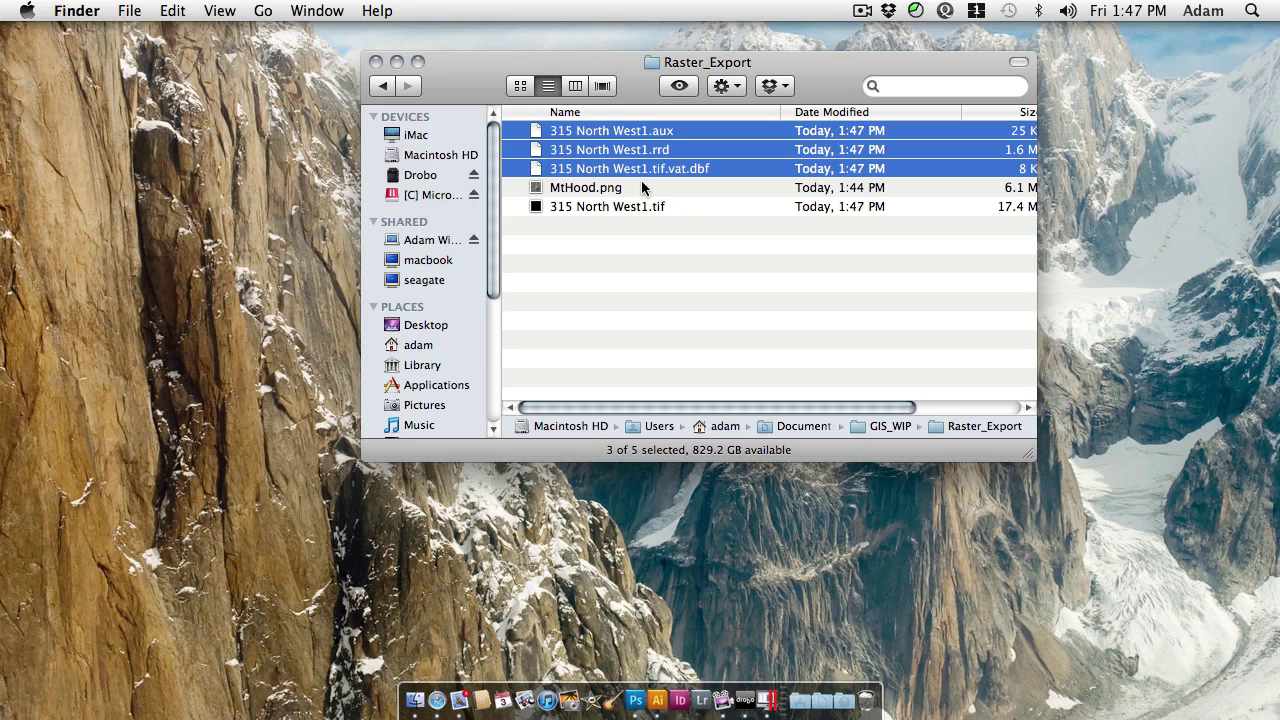
pyautogui.press('super+BackSpace')
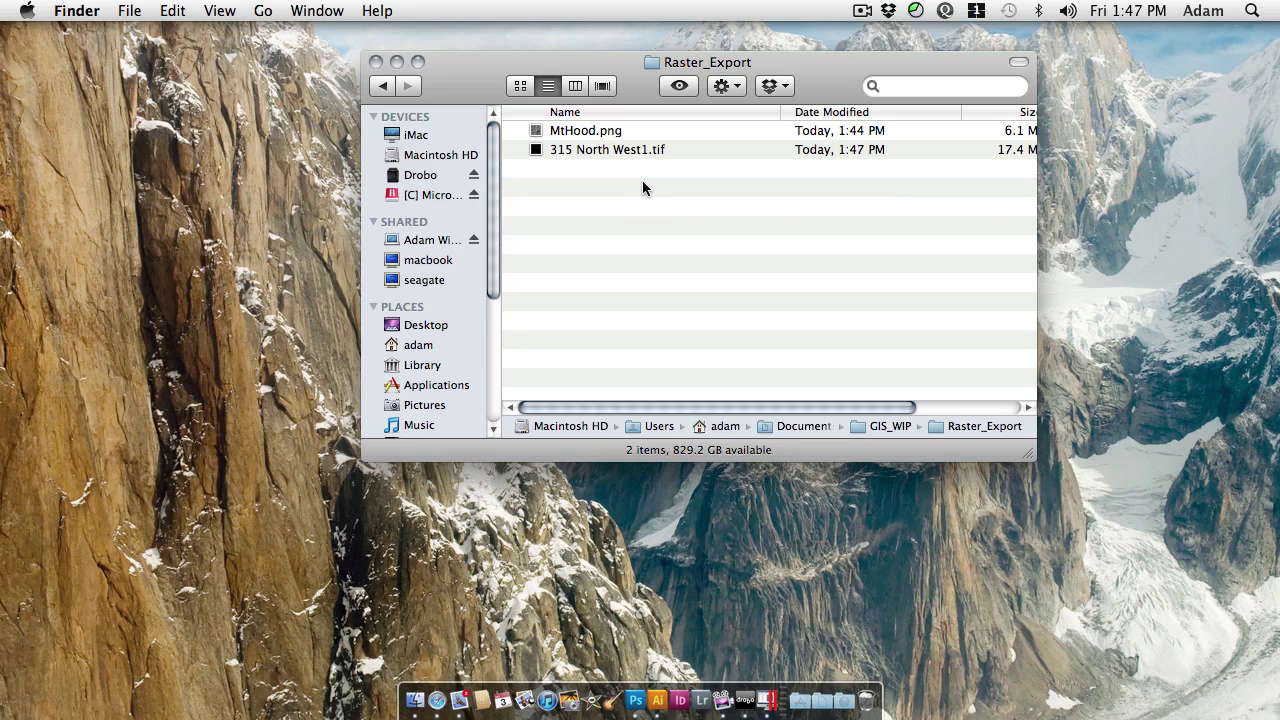
# Step: Select the exported 315 North West1.tif in Finder
pyautogui.click(614, 149)
pyautogui.click(652, 217)
pyautogui.click(626, 153)
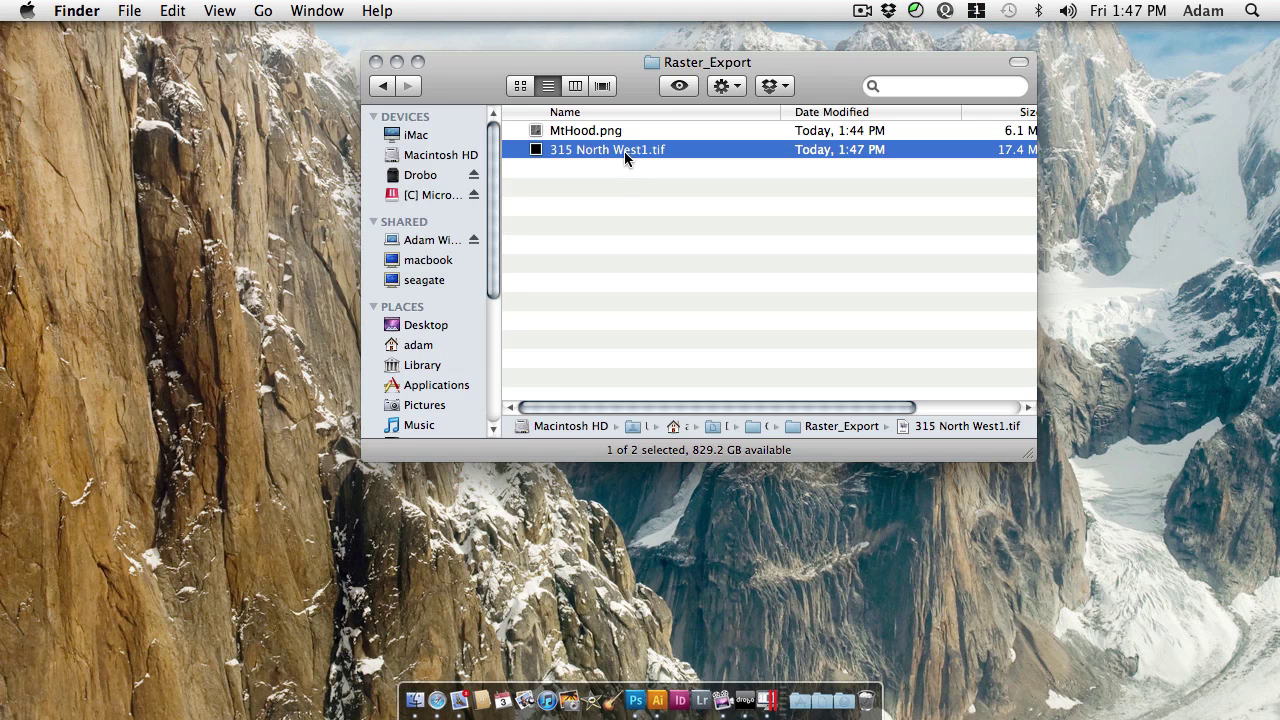
# Step: Open 315 North West1.tif in Photoshop and enlarge its document window
pyautogui.moveTo(624, 151); pyautogui.dragTo(635, 700)
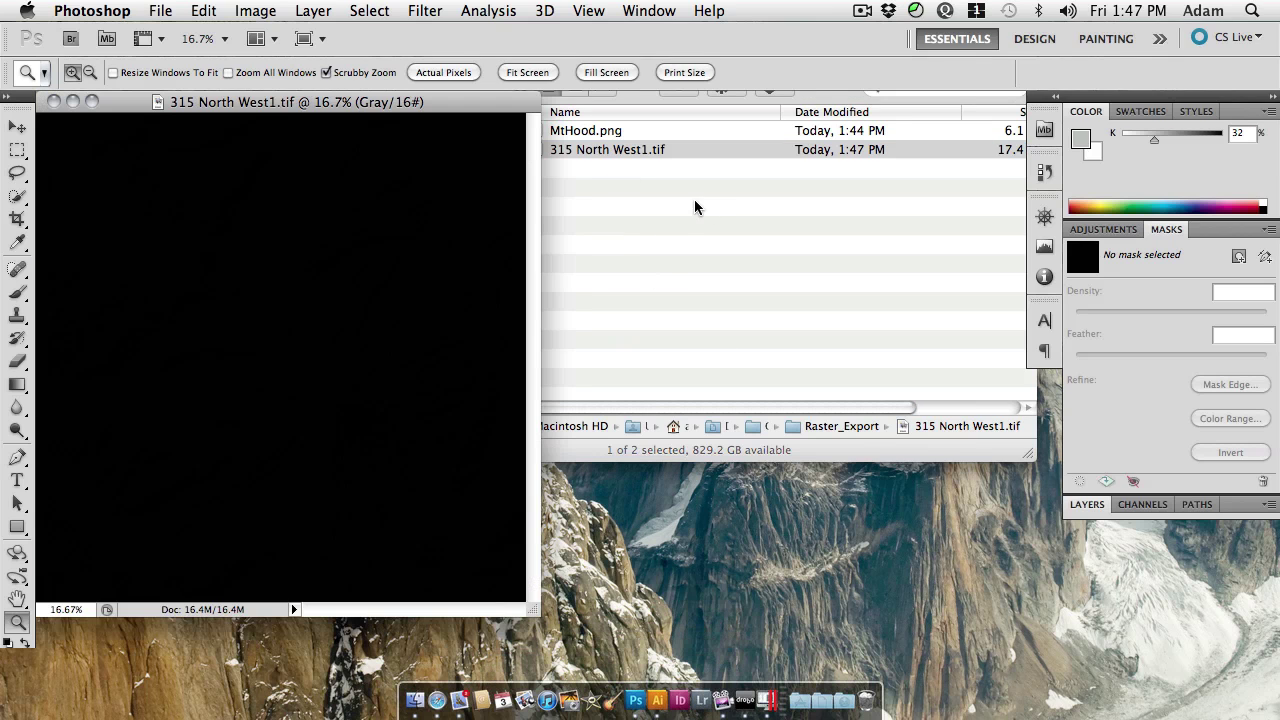
pyautogui.moveTo(531, 612); pyautogui.dragTo(815, 648)
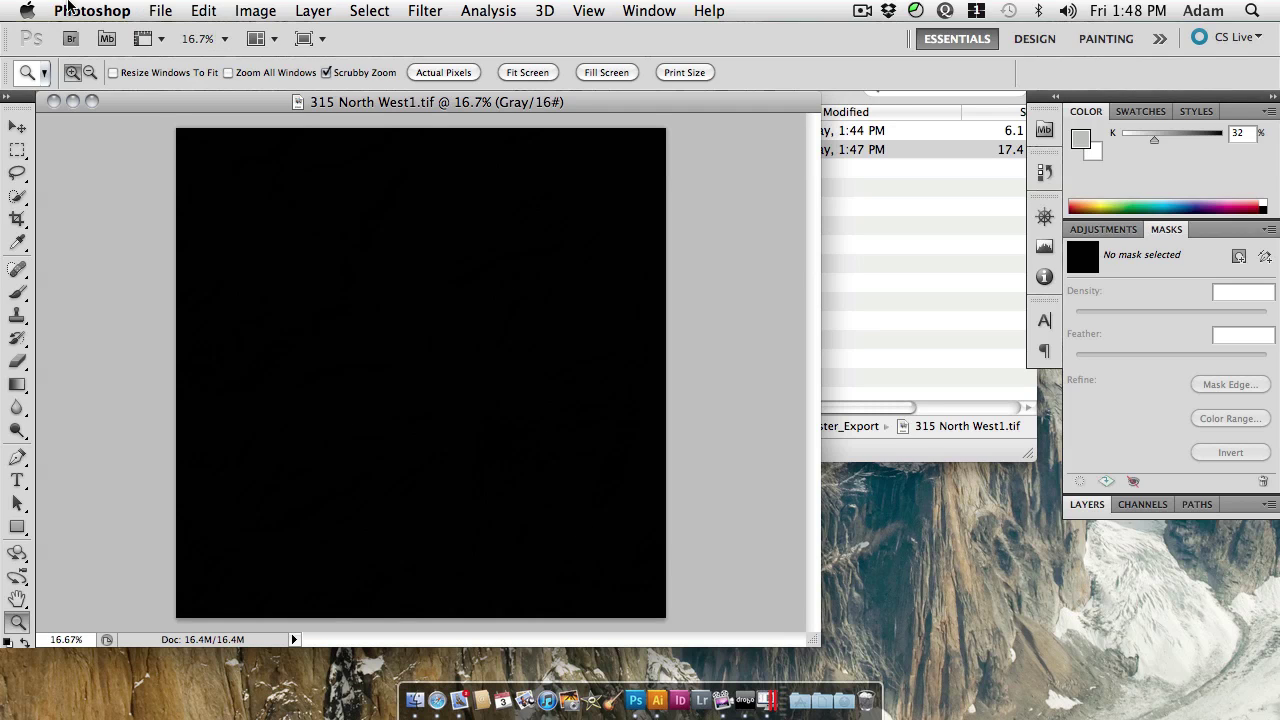
# Step: Apply an Auto Levels adjustment to the black 315 North West1.tif
pyautogui.click(243, 12)
pyautogui.moveTo(289, 73)
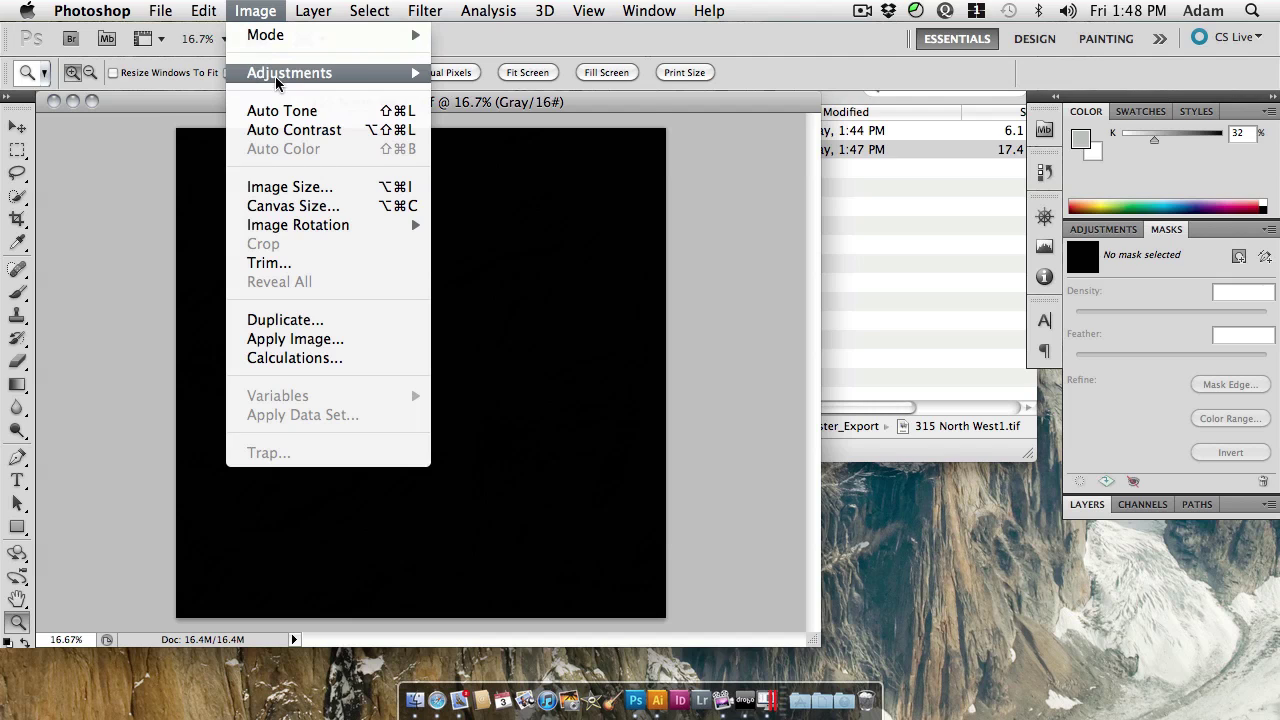
pyautogui.click(553, 95)
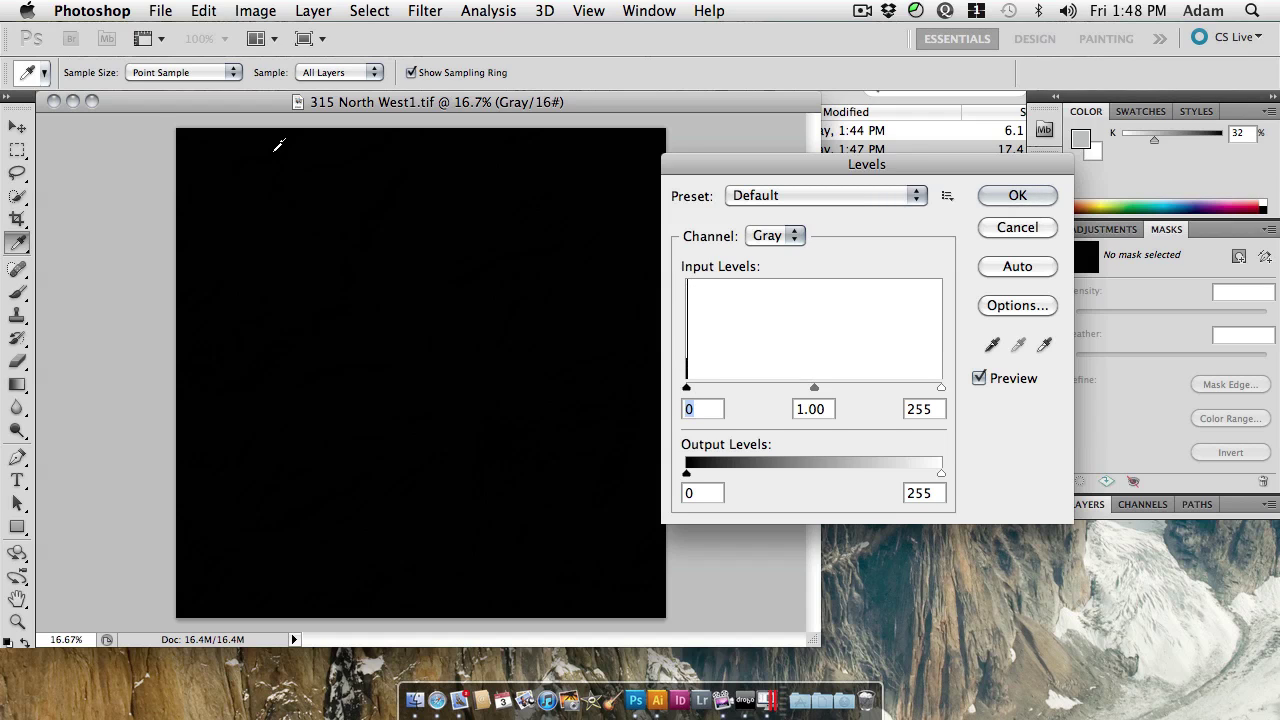
pyautogui.click(997, 266)
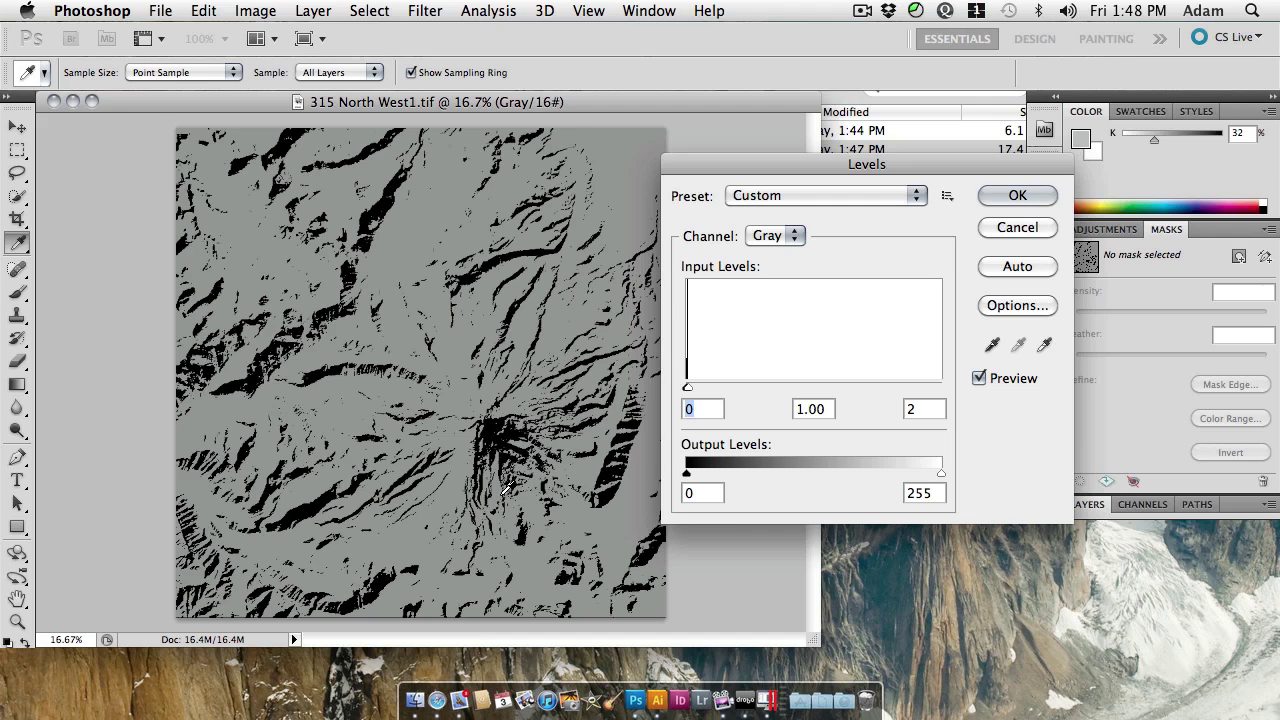
pyautogui.click(1016, 196)
pyautogui.press('z')
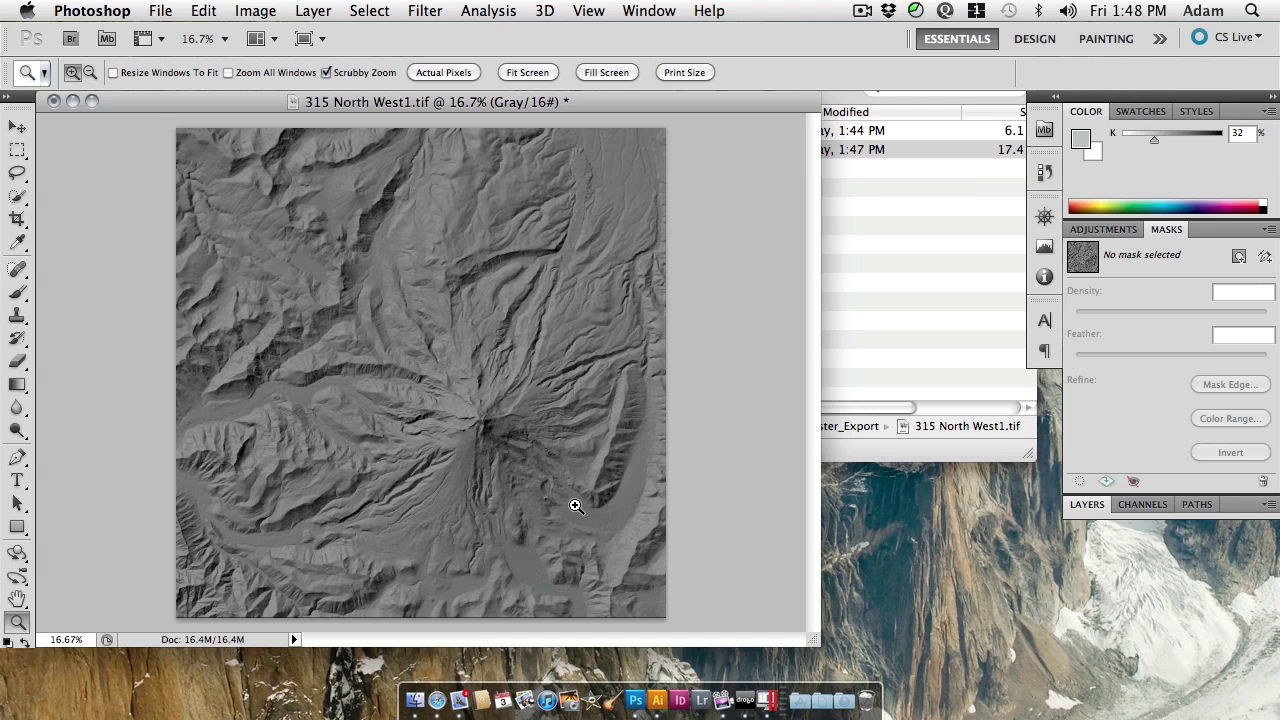
# Step: Apply Auto Levels a second time, then zoom in on the summit relief
pyautogui.hotkey('ctrl', 'l')
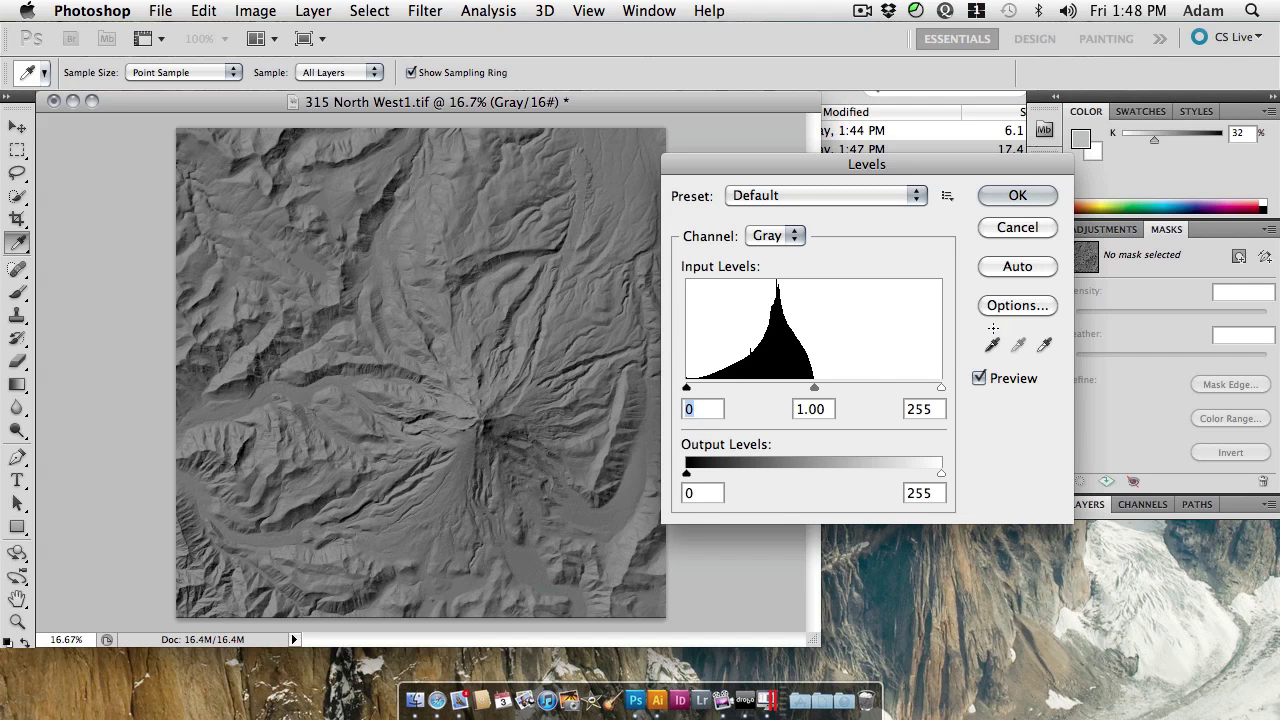
pyautogui.click(994, 266)
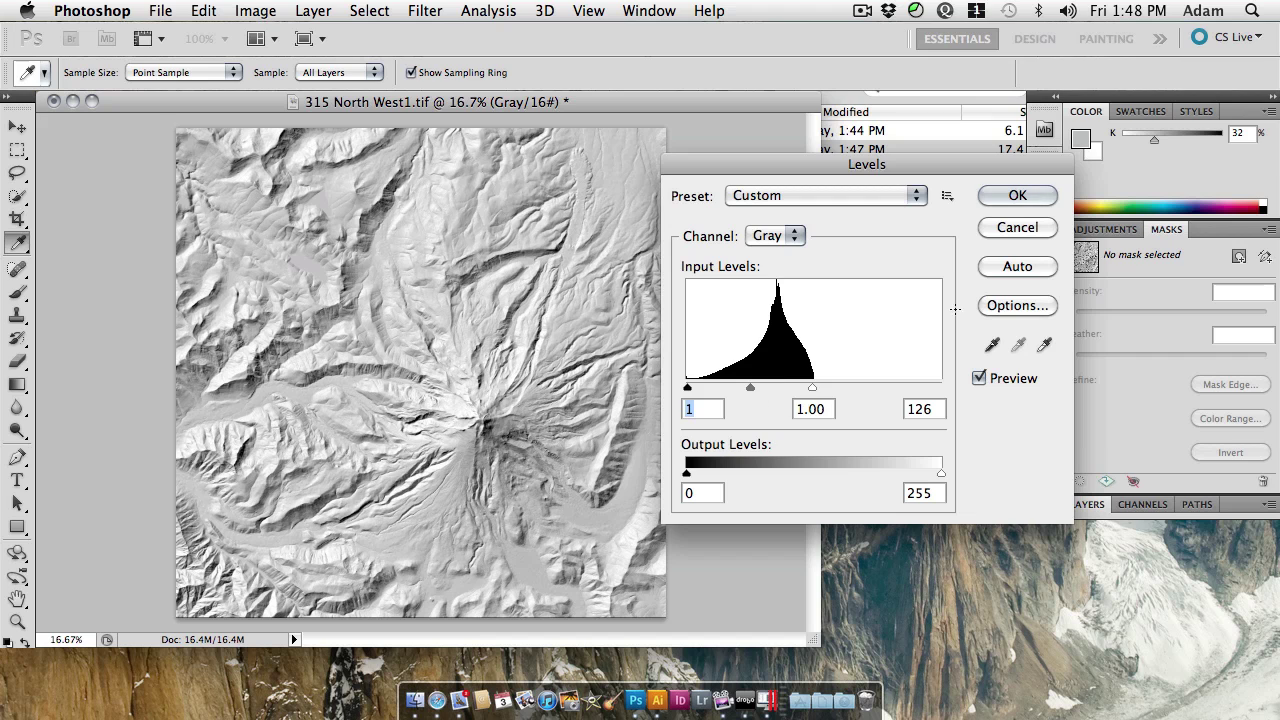
pyautogui.click(1018, 196)
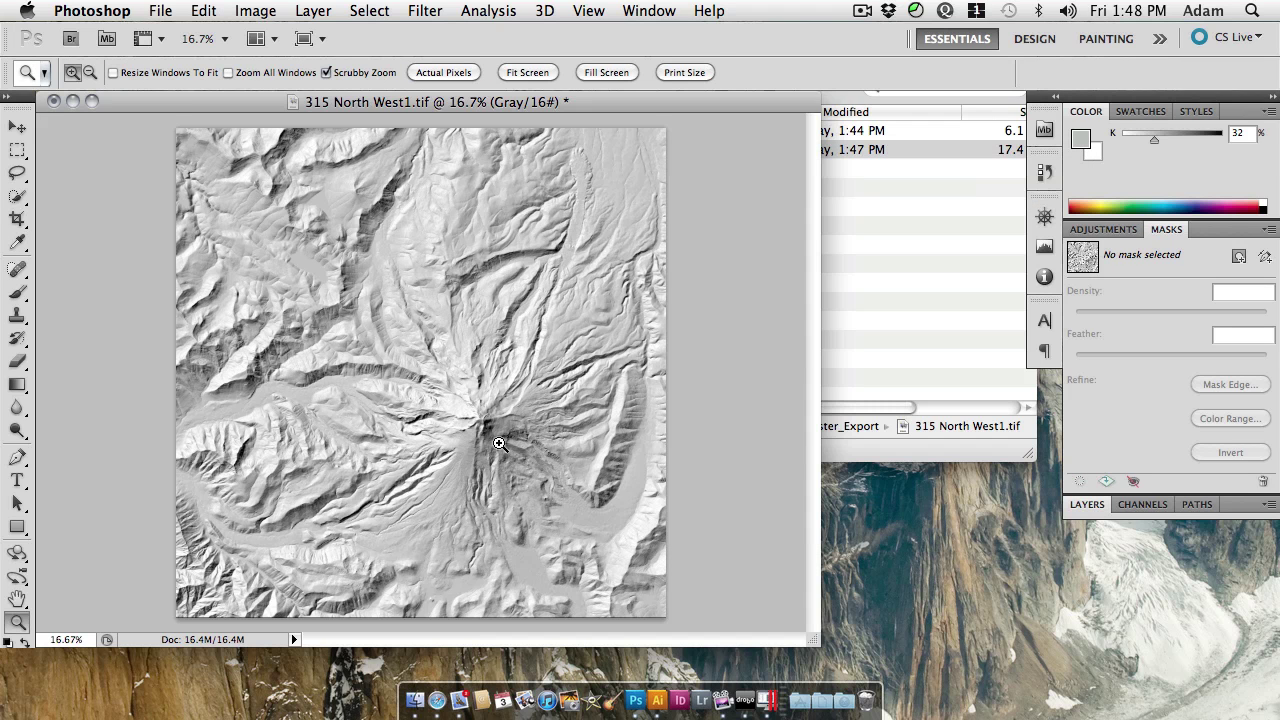
pyautogui.click(488, 462)
pyautogui.click(563, 423)
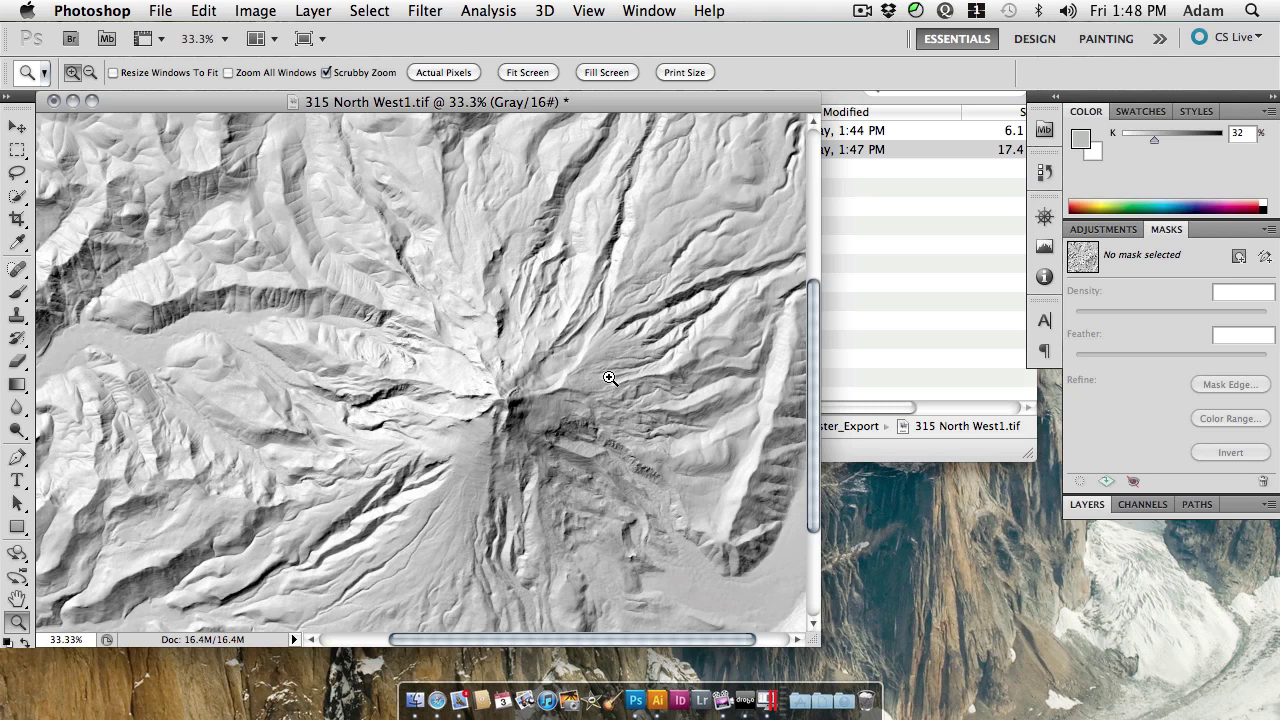
# Step: Hide the Water Features streams in ArcMap, then fit the whole 315 North West1.tif in Photoshop's window
pyautogui.hotkey('ctrl', 'Right')
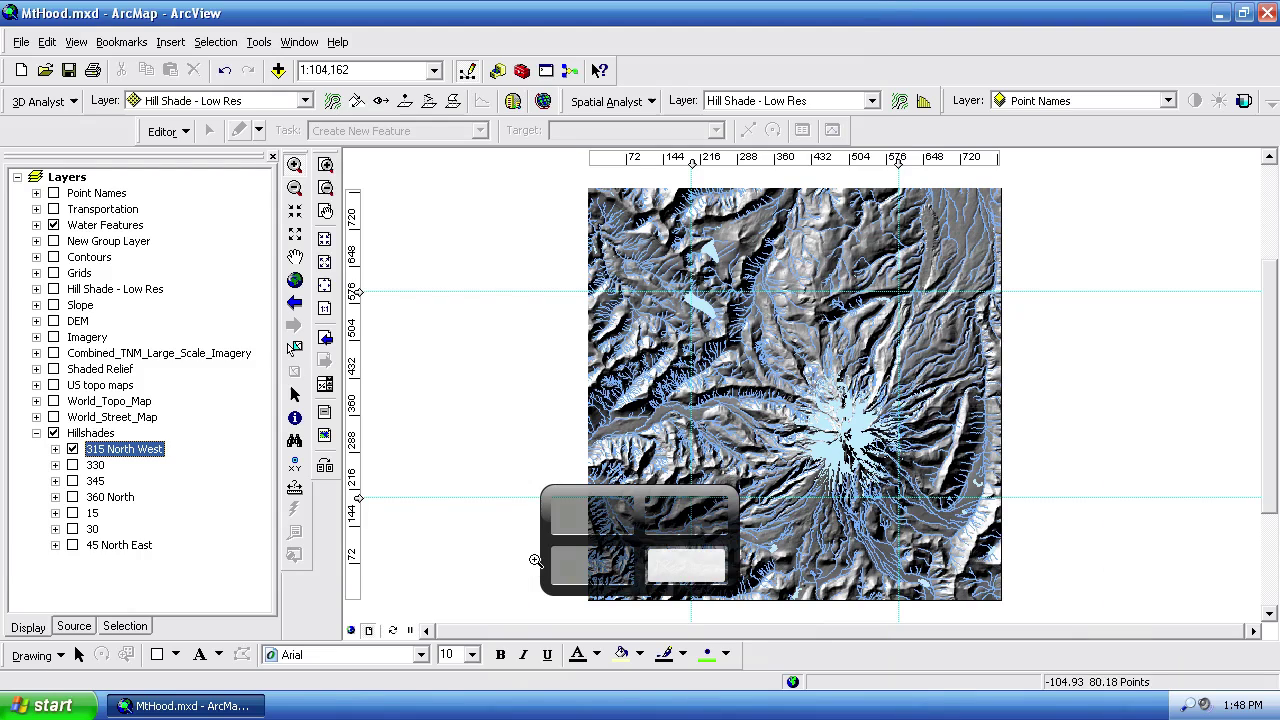
pyautogui.click(53, 225)
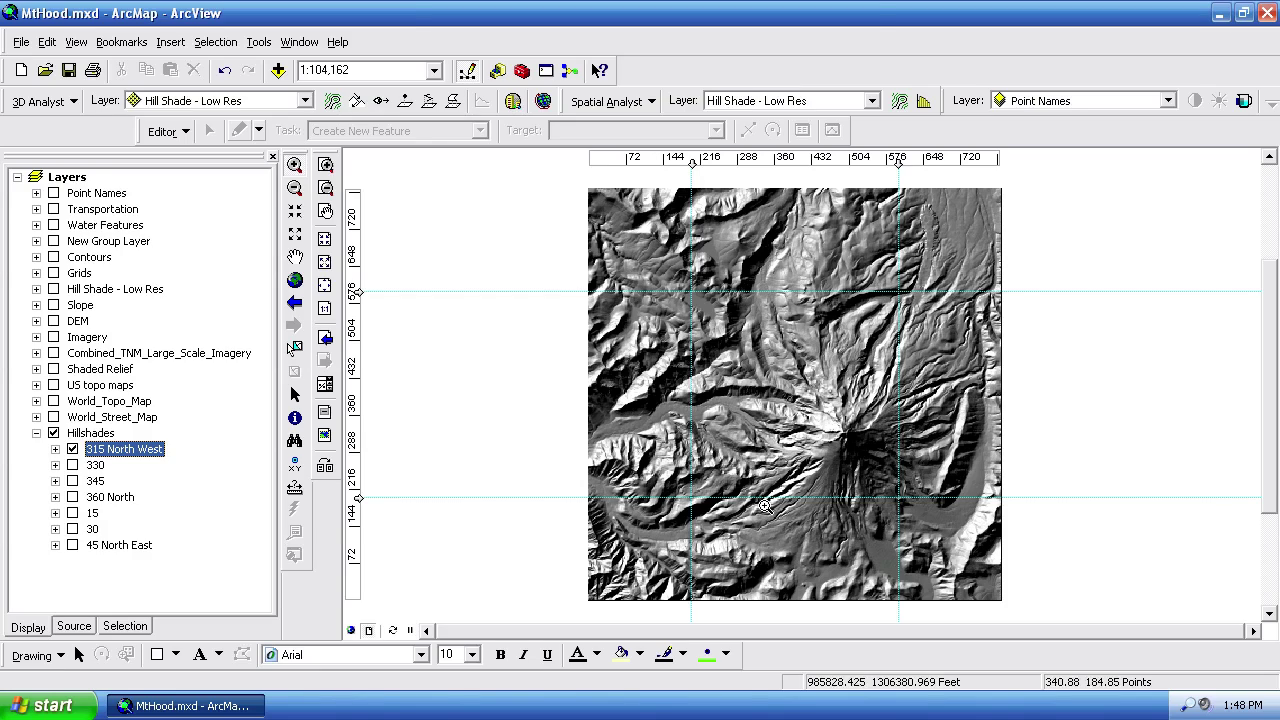
pyautogui.hotkey('ctrl', 'Left')
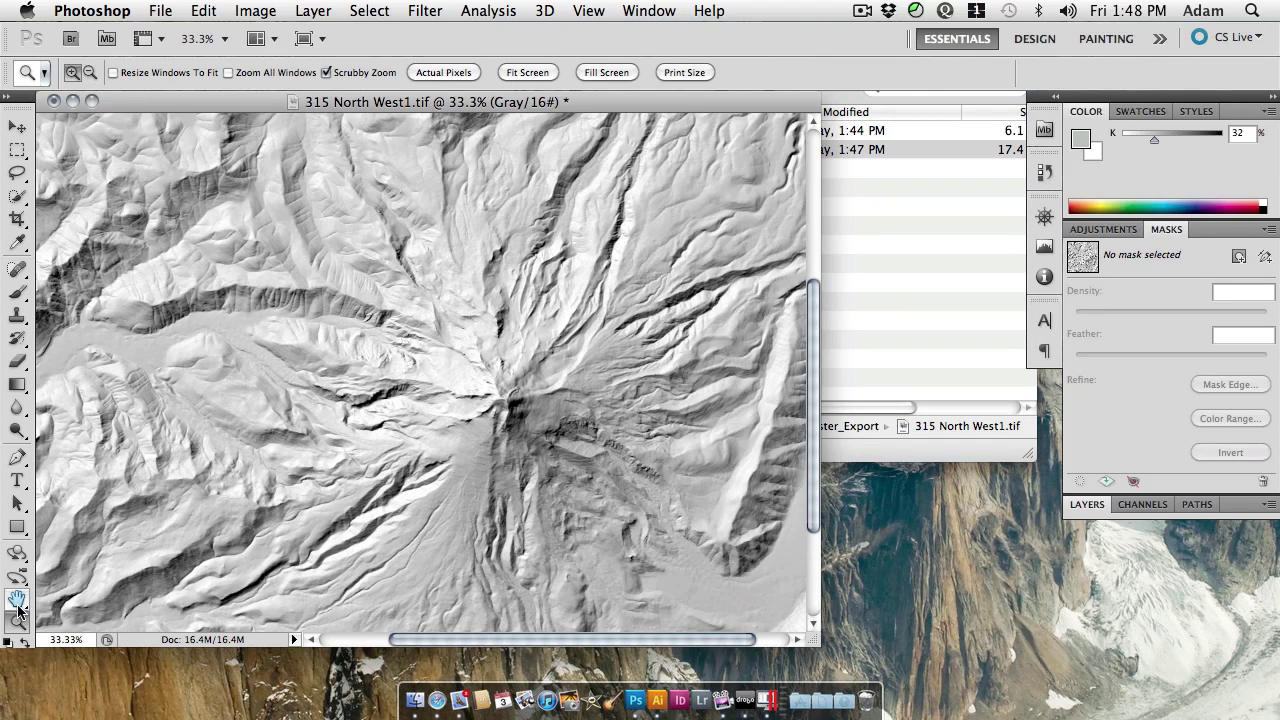
pyautogui.doubleClick(17, 598)
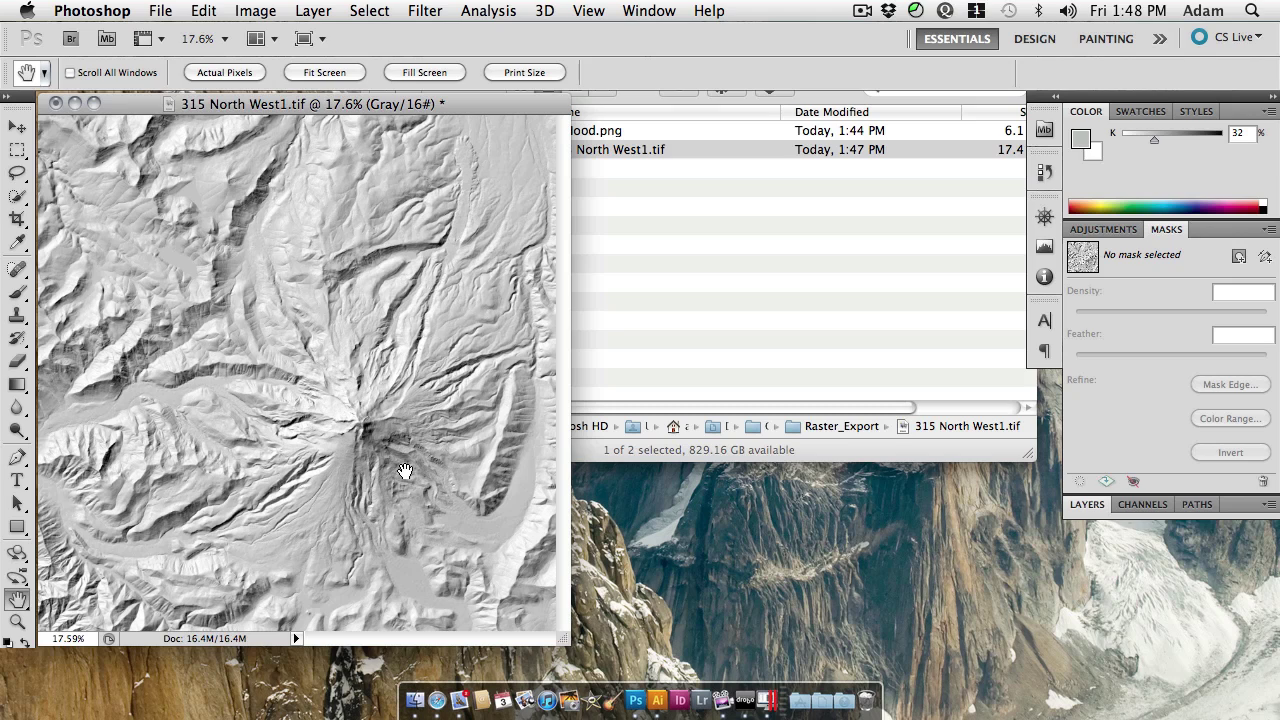